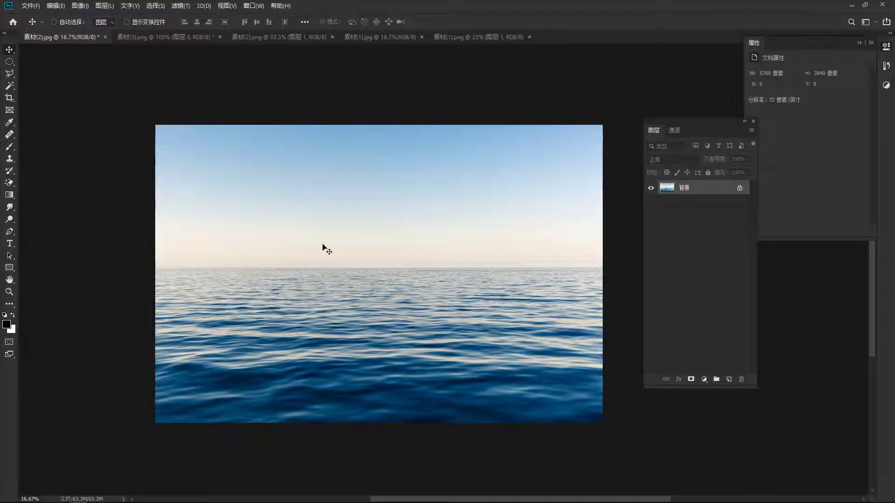
Review the bottle, droplet and sea source images, ending on the paddleboarder photo 素材(1).jpg
click(173, 41)
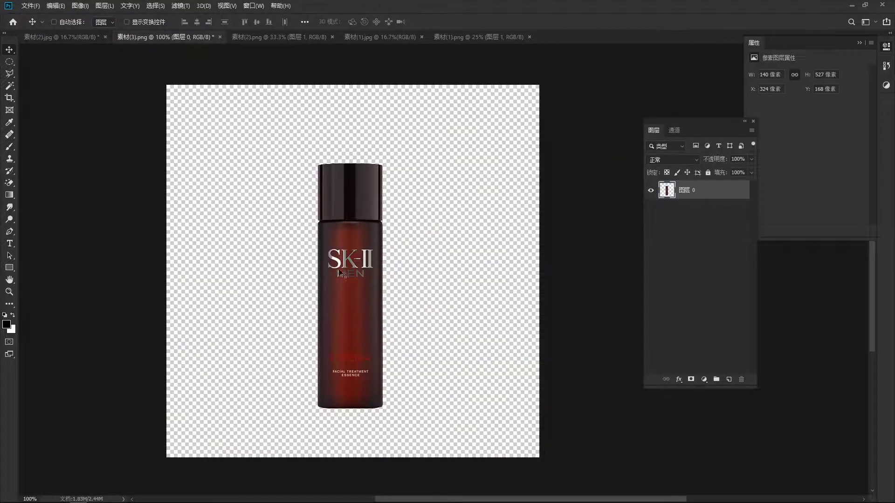
click(297, 41)
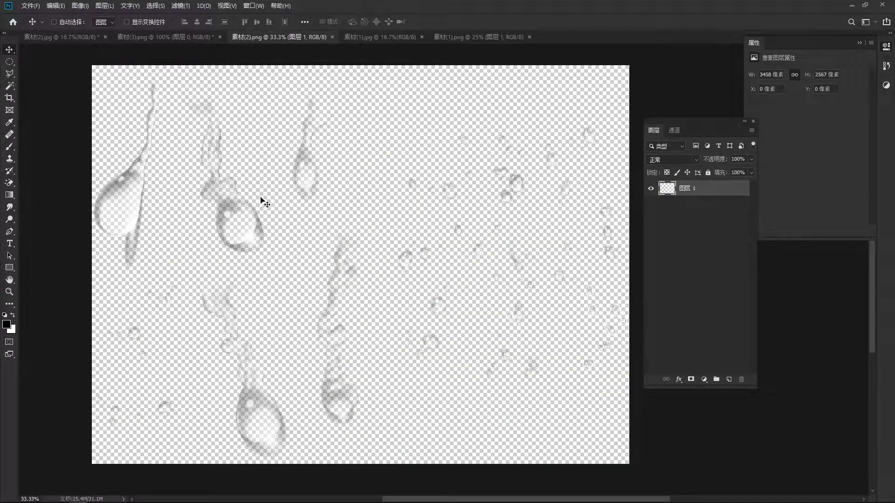
click(371, 39)
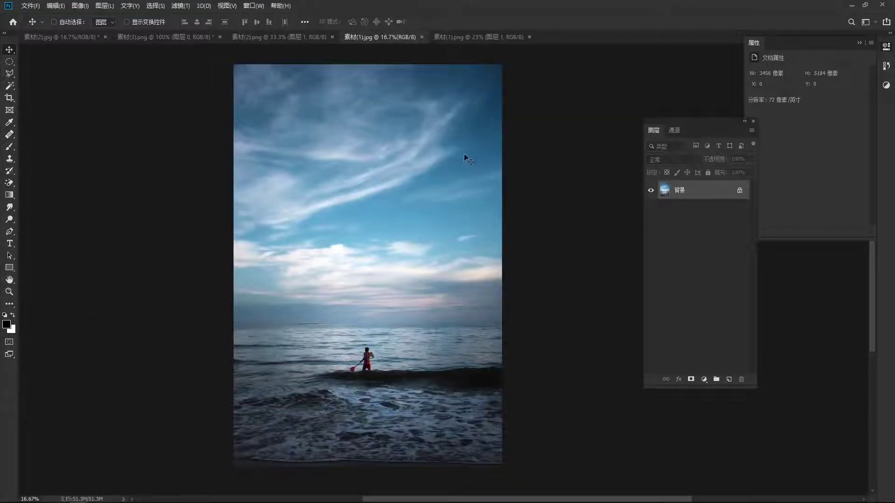
click(480, 38)
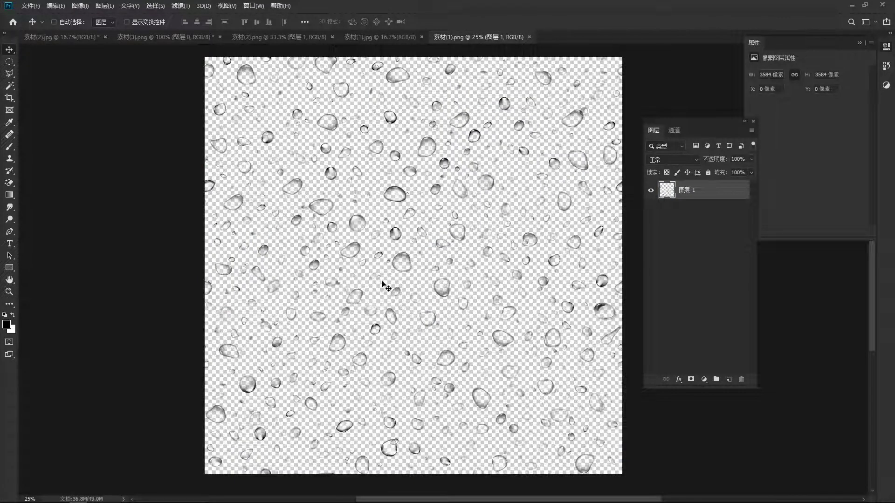
click(67, 38)
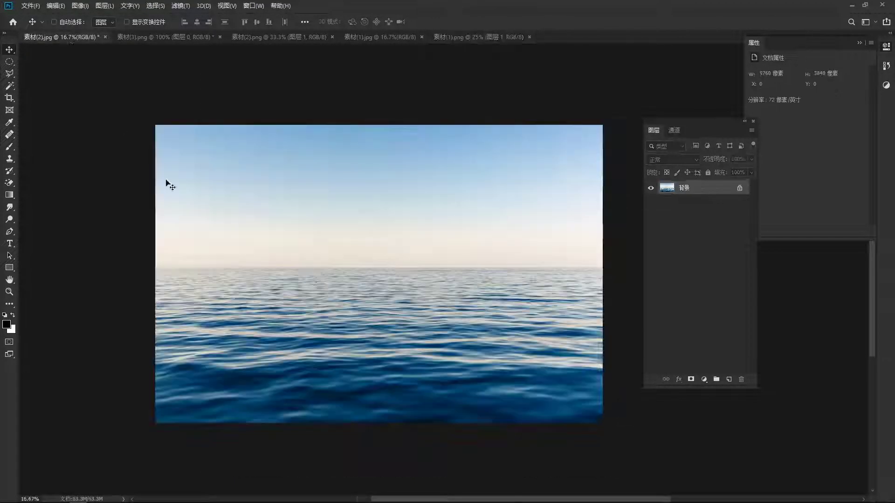
click(394, 37)
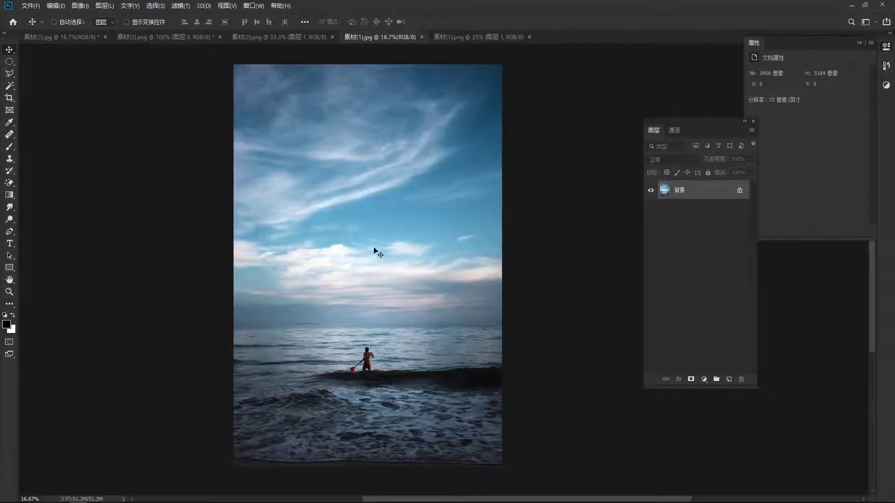
Place the paddleboarder photo into the calm-sea document, scaled to about 179% to fill the canvas
mouse_move(368, 190)
mouse_down()
mouse_move(151, 92)
mouse_move(346, 220)
mouse_up()
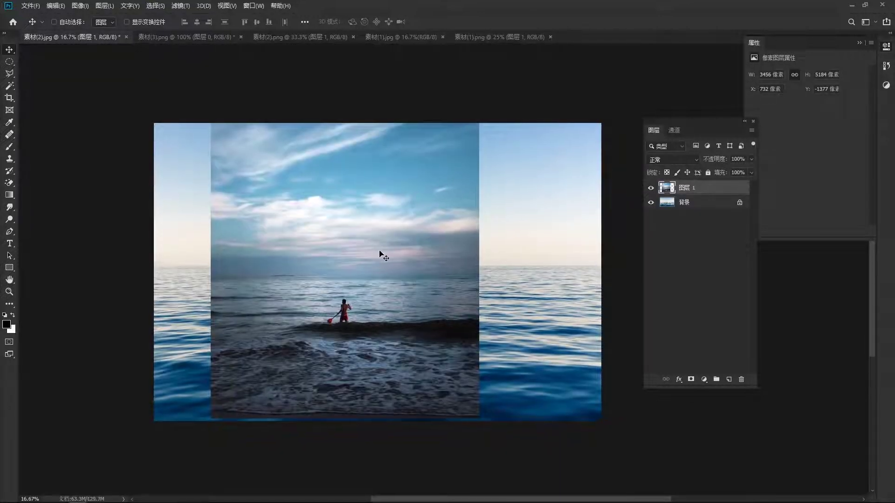
key(ctrl)
key(ctrl+t)
scroll(380, 254, down, 2)
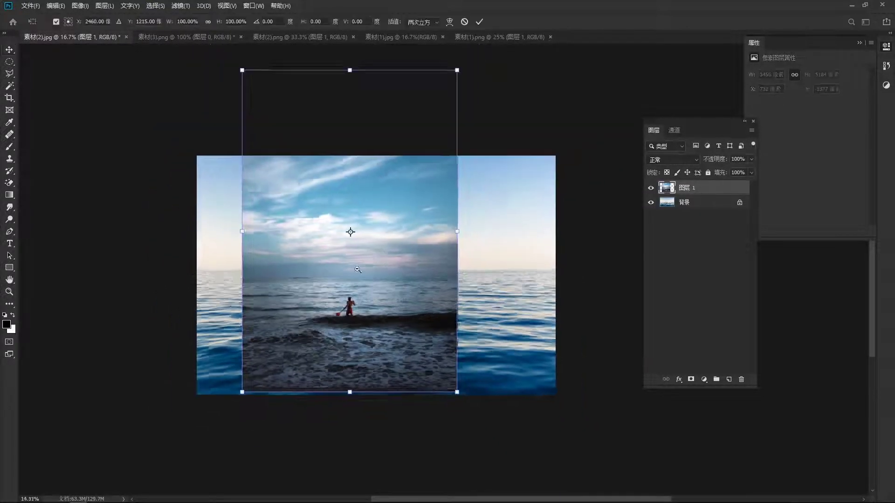
scroll(368, 261, down, 2)
scroll(354, 270, down, 2)
drag(344, 277, 319, 280)
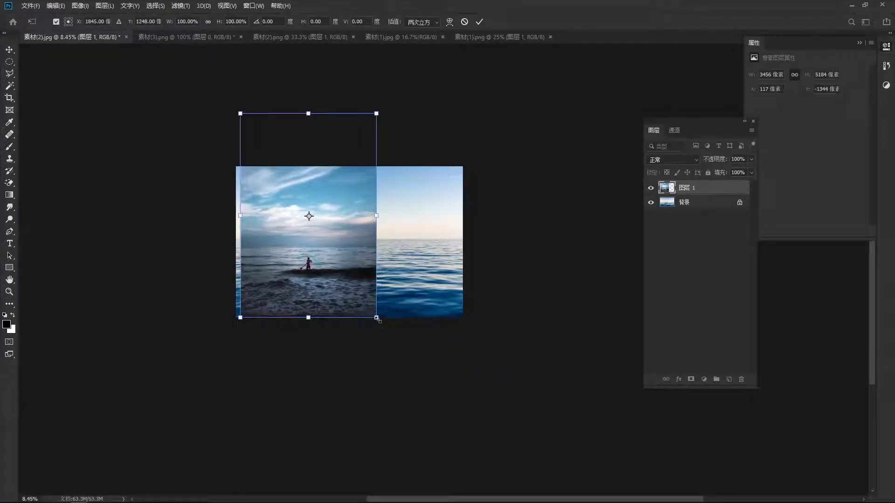
drag(374, 320, 430, 399)
drag(400, 314, 432, 286)
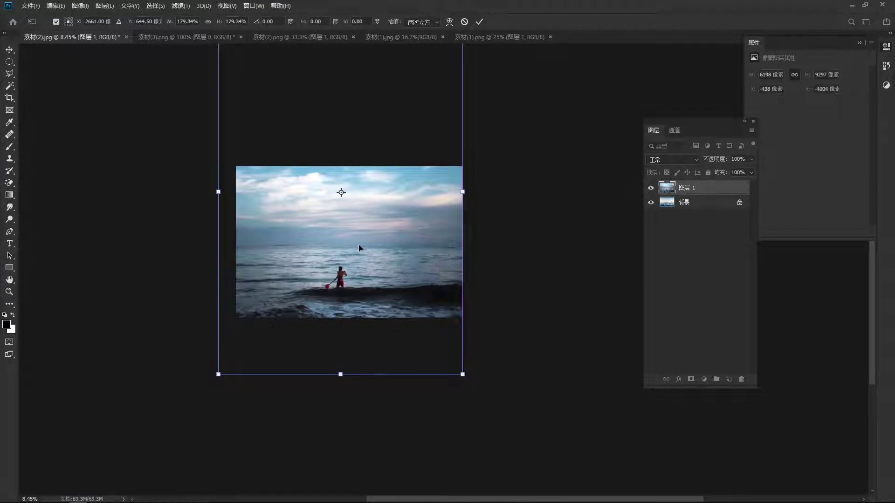
key(Return)
Add a blank white layer mask to the paddleboarder photo layer
scroll(344, 235, up, 1)
scroll(344, 235, up, 2)
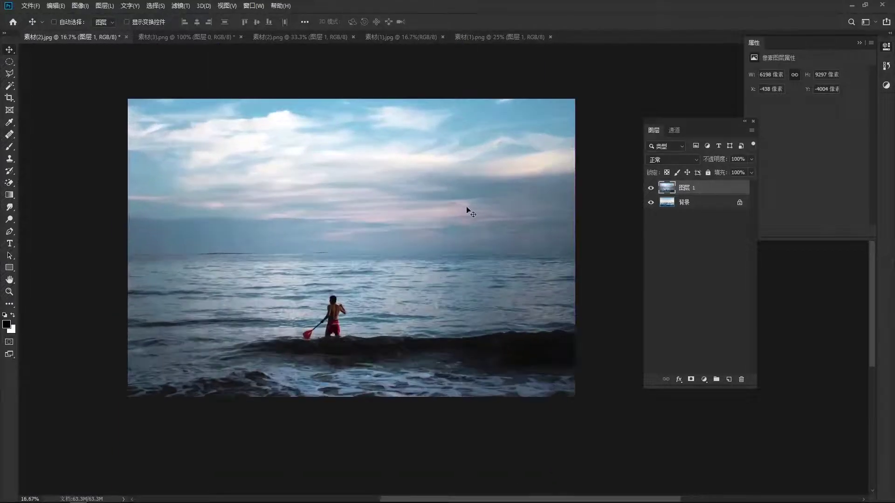
click(690, 380)
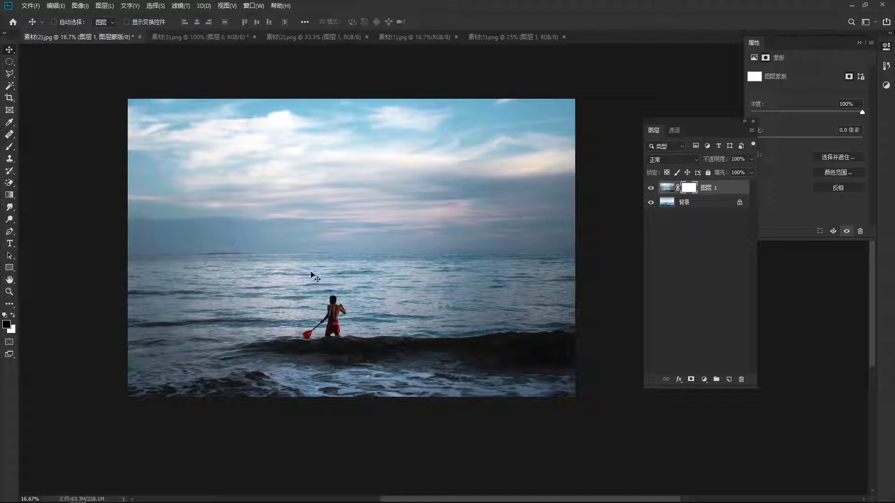
Paint black on the mask with a 1500 px soft brush to hide the paddleboarder and wave
drag(236, 242, 229, 259)
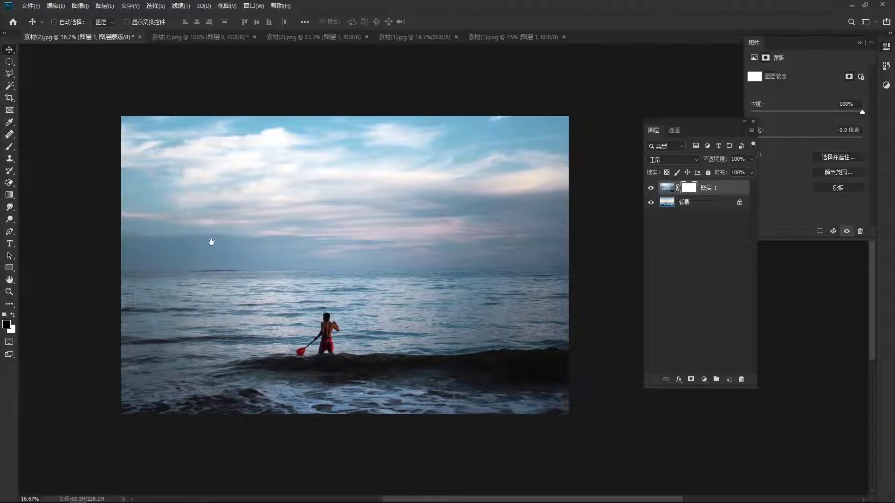
key(b)
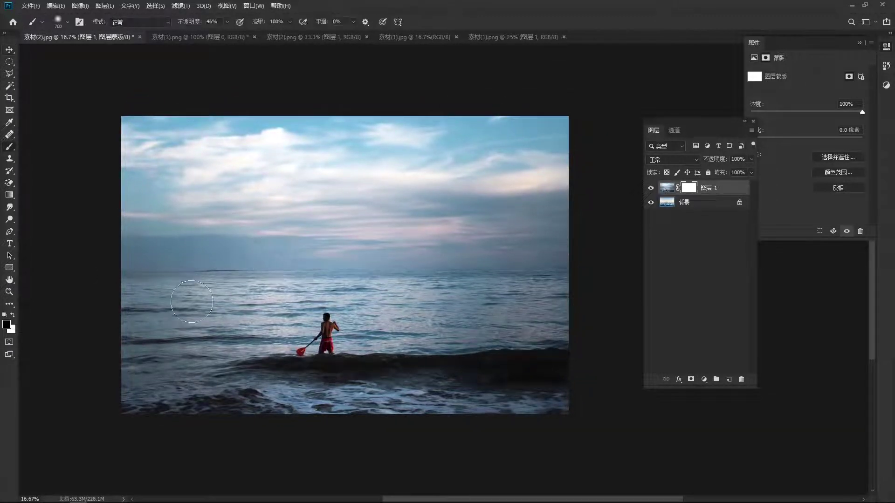
key(bracketright)
key(bracketright)
key(bracketright)
key(bracketright)
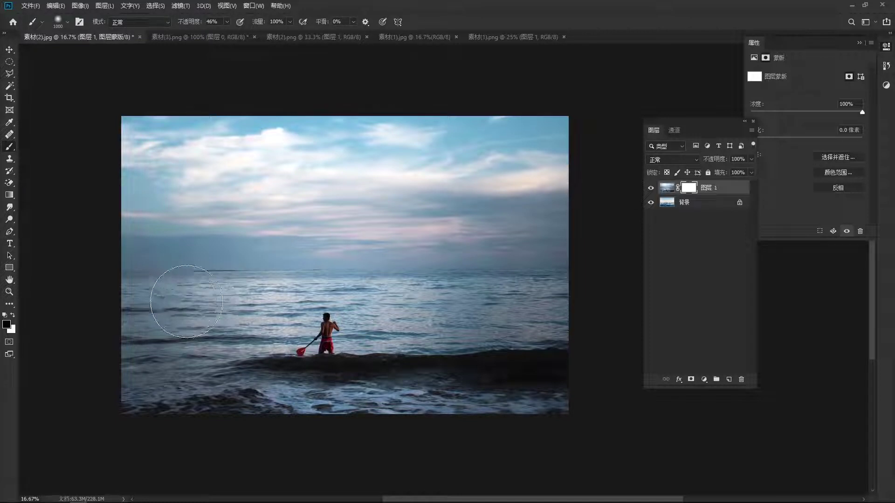
key(bracketright)
drag(186, 301, 179, 253)
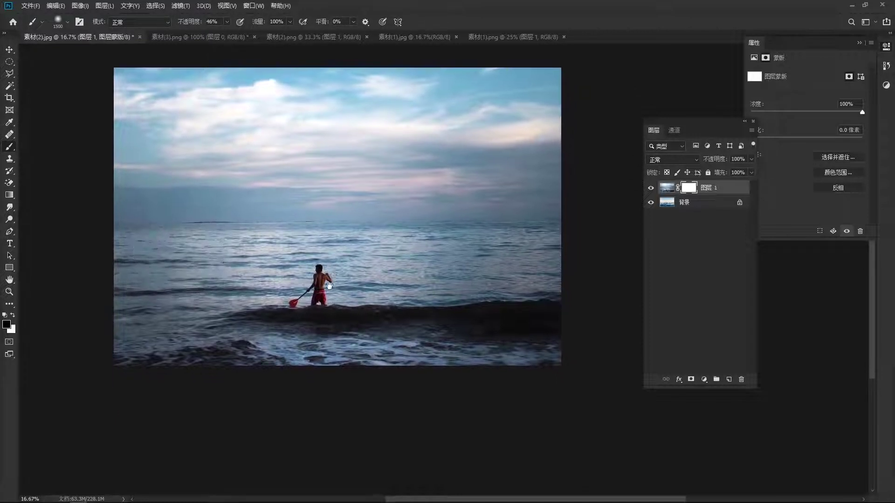
mouse_move(264, 343)
mouse_down()
mouse_move(260, 329)
mouse_move(379, 319)
mouse_move(389, 300)
mouse_up()
mouse_move(312, 305)
mouse_down()
mouse_move(320, 338)
mouse_move(366, 344)
mouse_move(244, 373)
mouse_move(492, 343)
mouse_move(522, 289)
mouse_move(583, 317)
mouse_up()
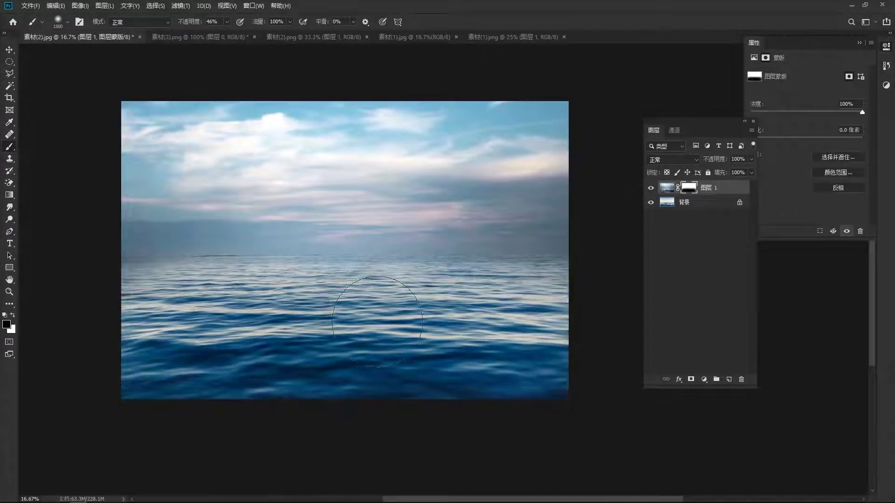
drag(219, 323, 200, 322)
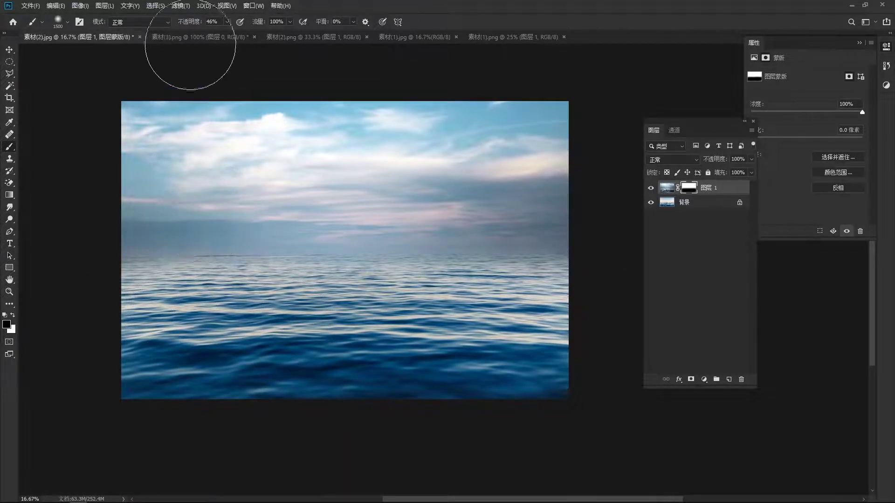
Lower the brush opacity and softly blend the water near the left horizon
drag(188, 26, 184, 27)
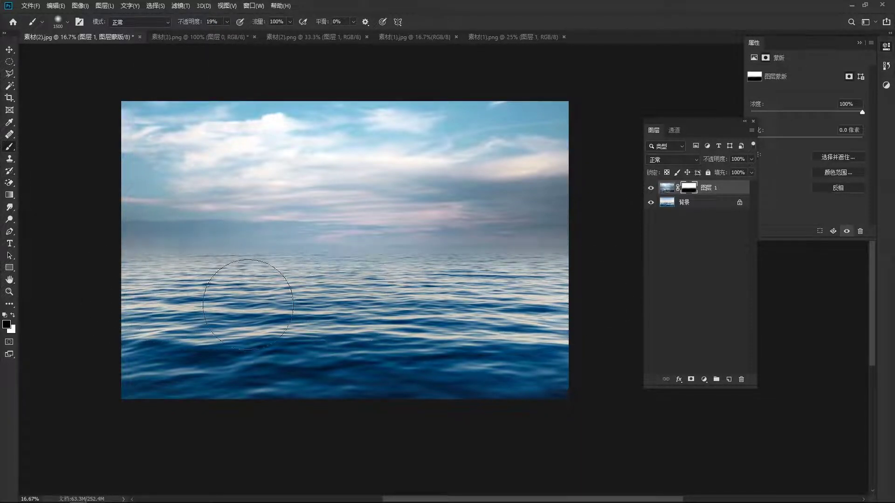
mouse_move(248, 305)
mouse_down()
mouse_move(572, 310)
mouse_move(130, 299)
mouse_move(215, 307)
mouse_up()
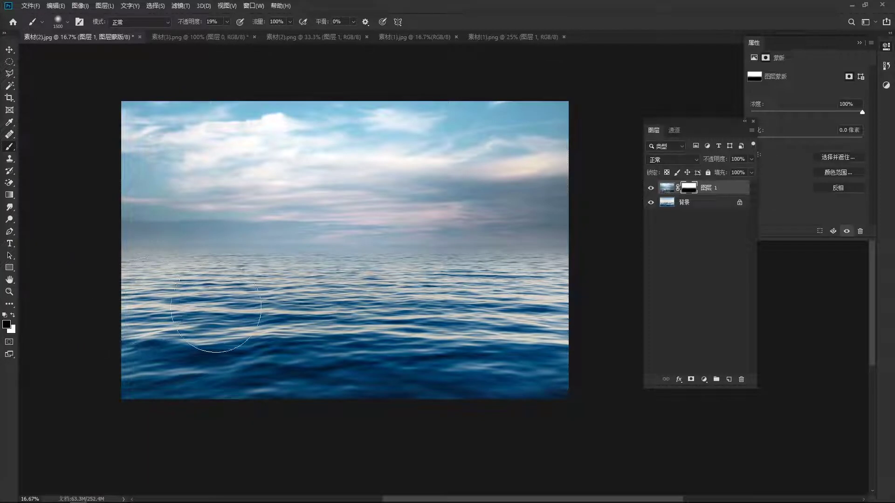
drag(356, 236, 362, 242)
Bring the SK-II bottle from 素材(3).png into the sea scene and convert it to a smart object
key(v)
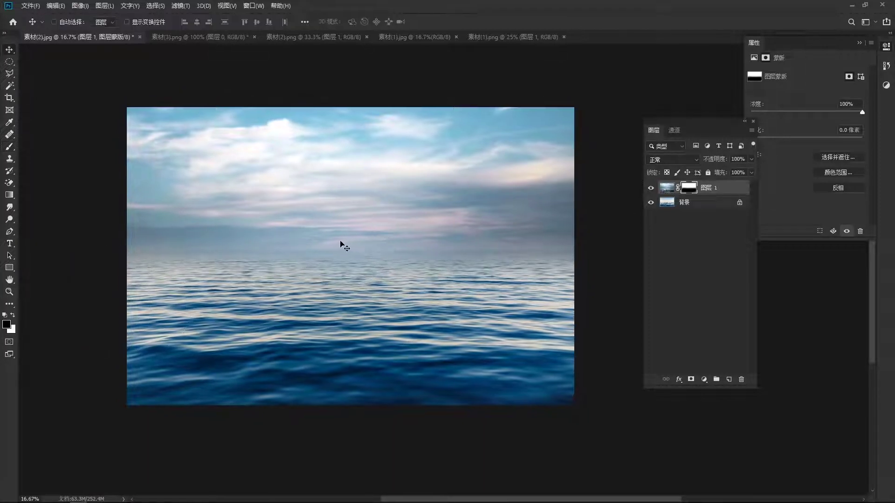
click(232, 41)
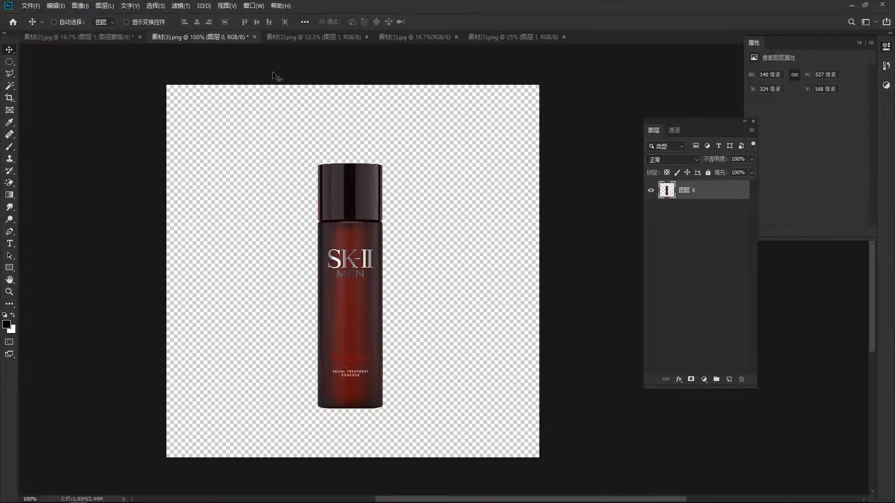
mouse_move(359, 233)
mouse_down()
mouse_move(126, 68)
mouse_move(355, 251)
mouse_up()
scroll(345, 254, right, 1)
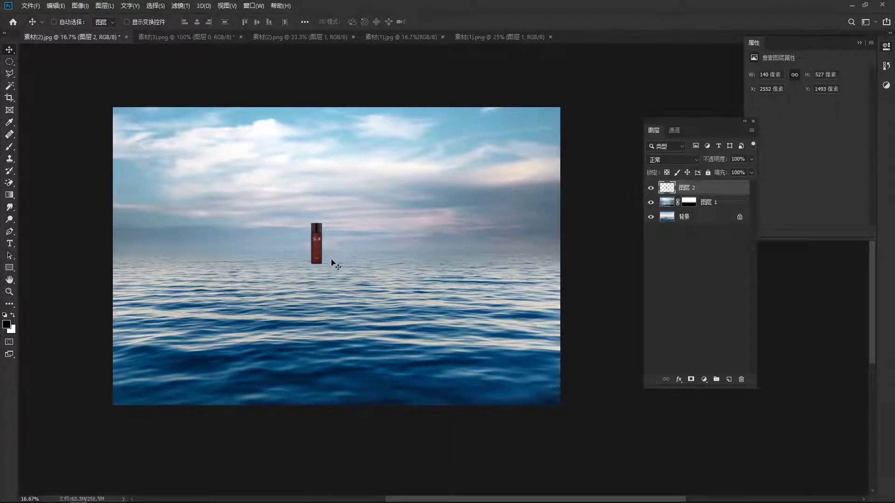
right_click(714, 192)
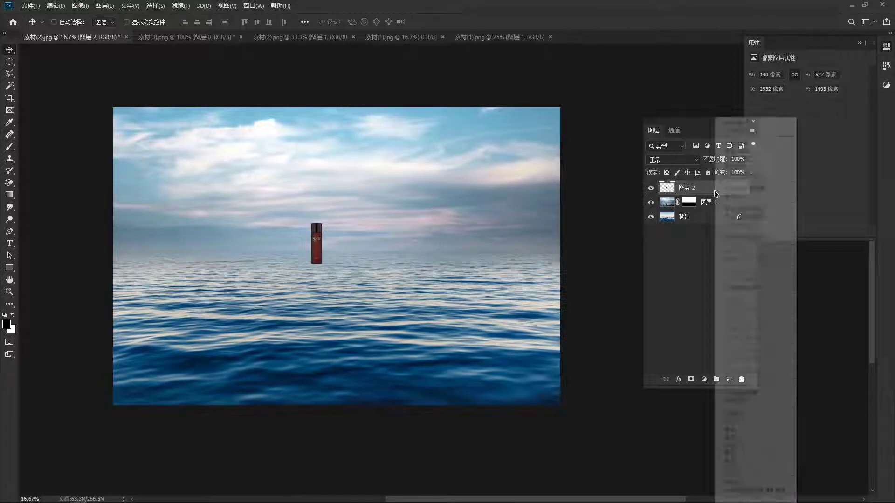
click(740, 238)
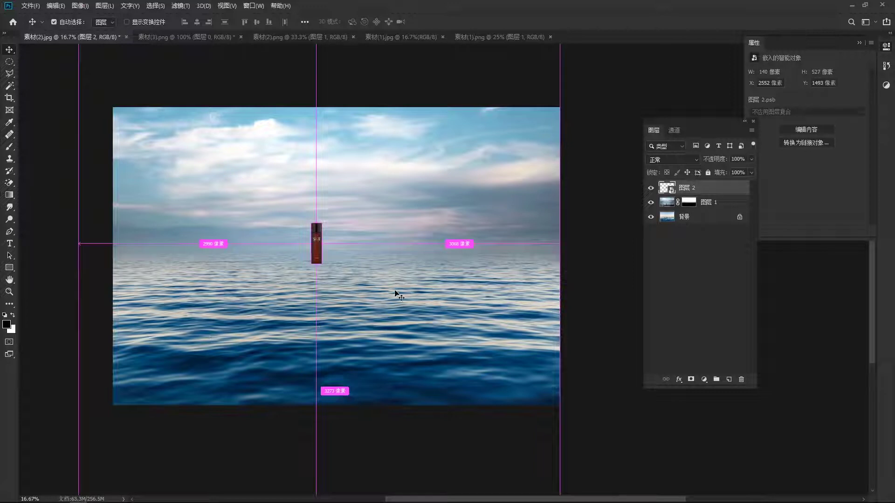
Scale the bottle to about 399%, centre it, and raise it so its base sits below the horizon
key(ctrl+t)
mouse_move(321, 264)
mouse_down()
mouse_move(357, 298)
mouse_move(350, 367)
mouse_move(357, 292)
mouse_move(361, 330)
mouse_up()
mouse_move(352, 287)
mouse_down()
mouse_move(347, 296)
mouse_move(342, 276)
mouse_up()
key(Return)
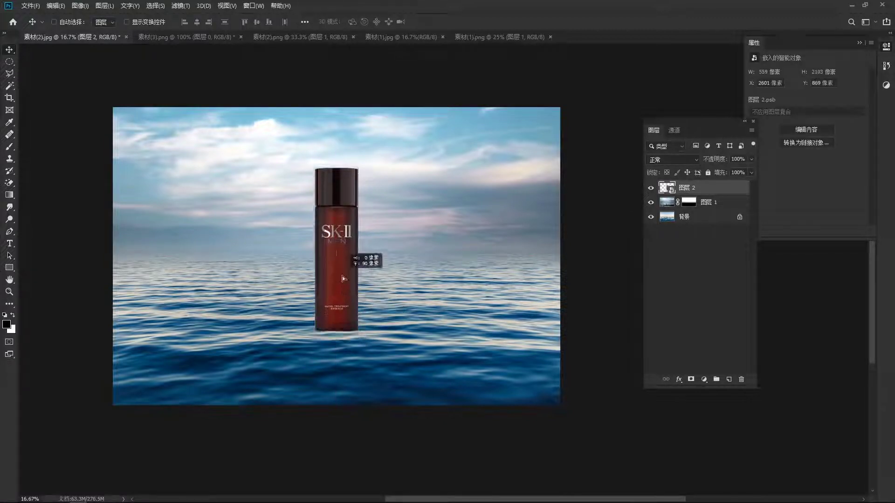
drag(357, 310, 348, 303)
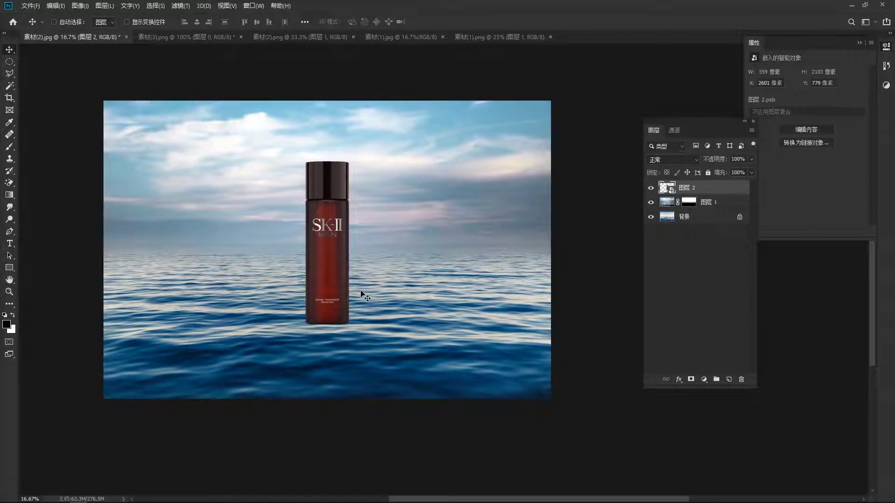
drag(334, 264, 334, 304)
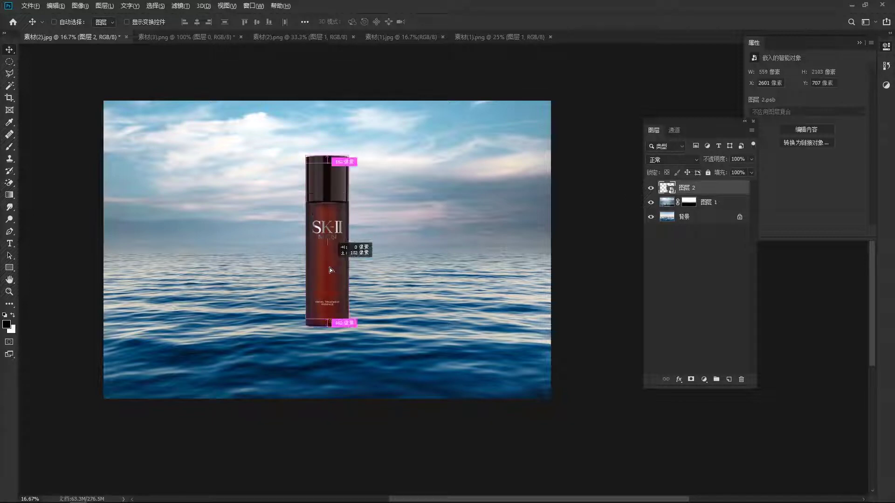
Duplicate the bottle layer and flip the copy vertically
key(ctrl)
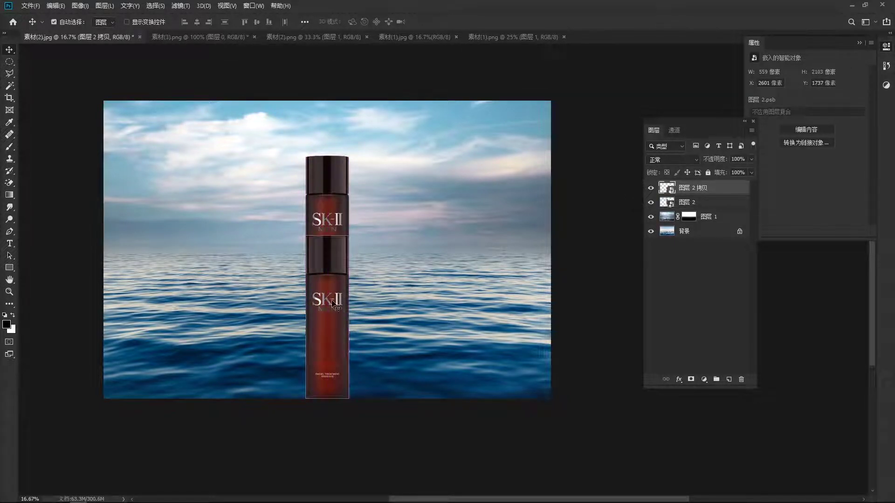
key(ctrl+t)
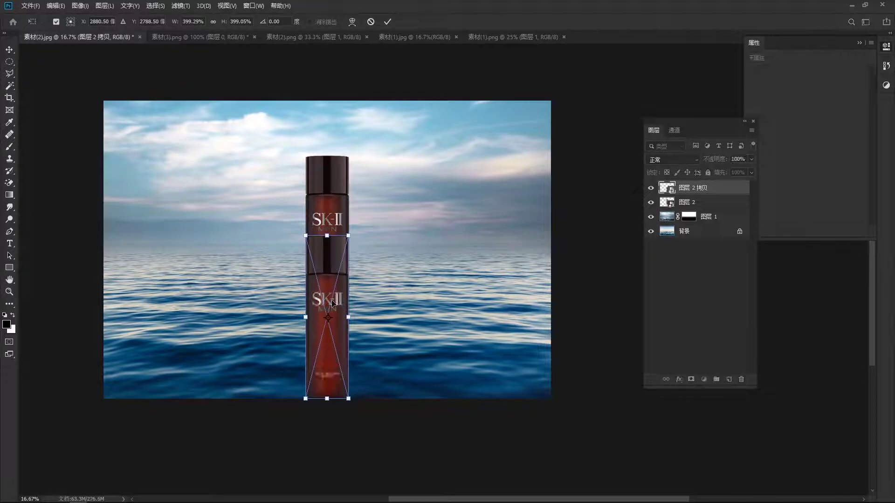
right_click(333, 303)
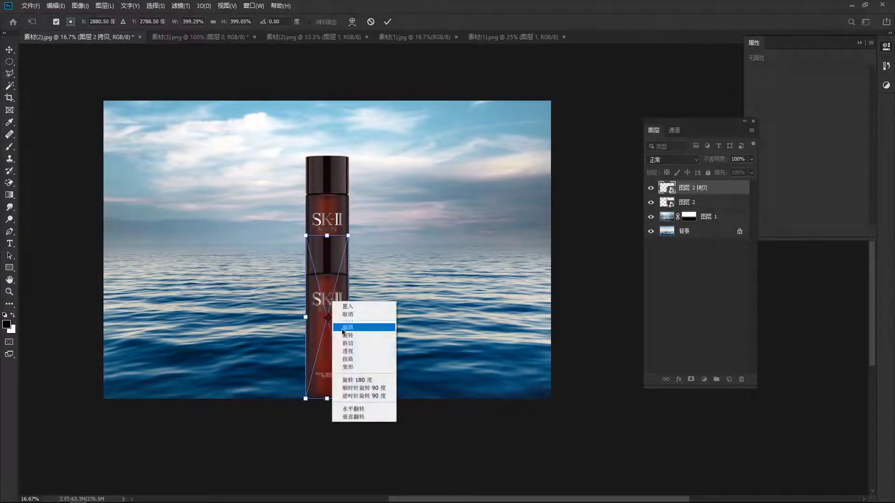
click(360, 417)
scroll(345, 315, up, 2)
scroll(358, 336, up, 2)
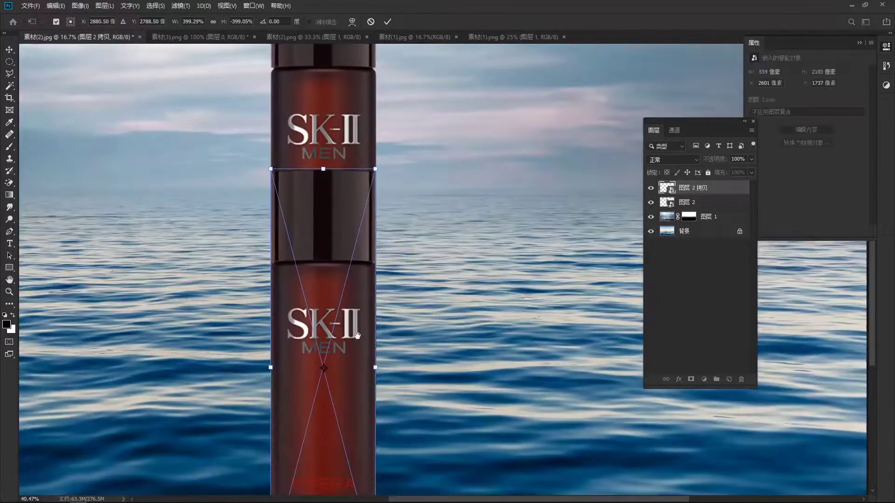
scroll(358, 336, down, 2)
Move the flipped copy directly beneath the original bottle and confirm its placement
drag(343, 158, 343, 361)
scroll(329, 274, down, 2)
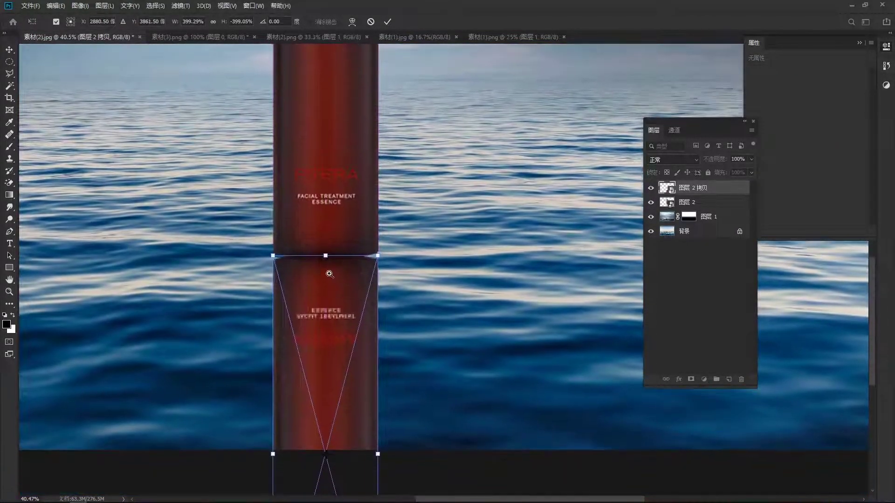
scroll(329, 274, up, 3)
scroll(349, 330, up, 2)
key(Return)
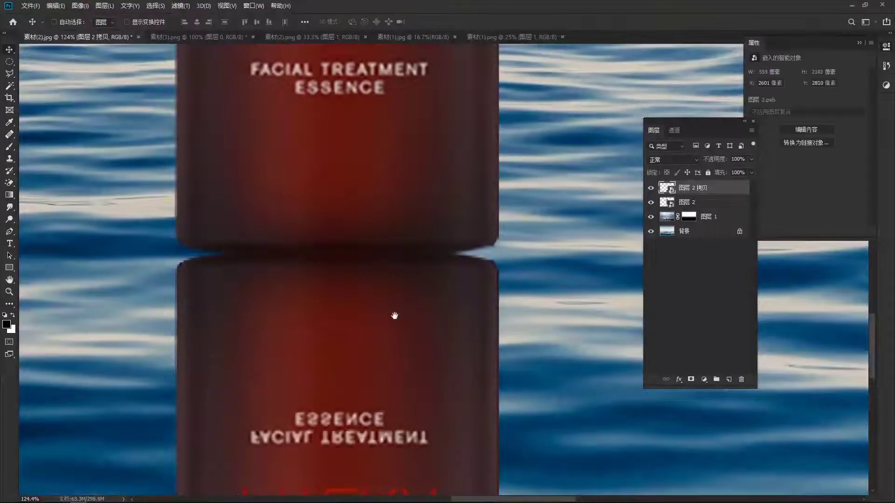
mouse_move(403, 311)
mouse_down()
mouse_move(404, 298)
mouse_move(437, 307)
mouse_up()
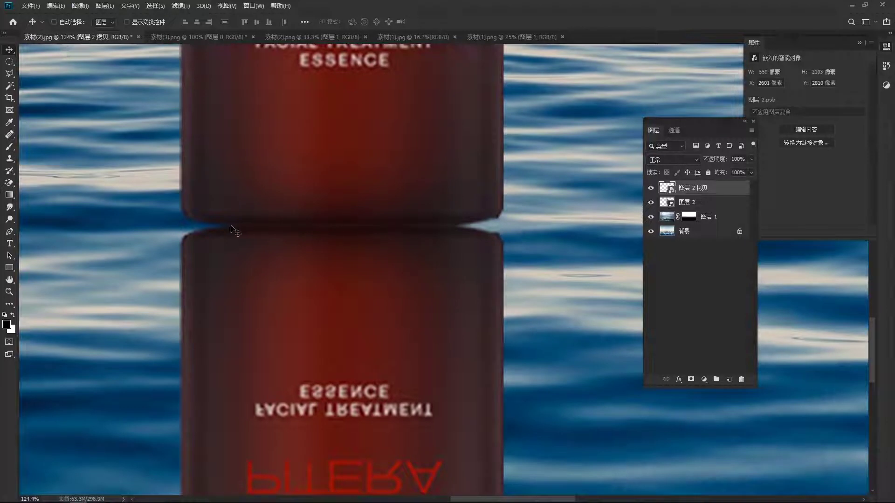
key(ctrl)
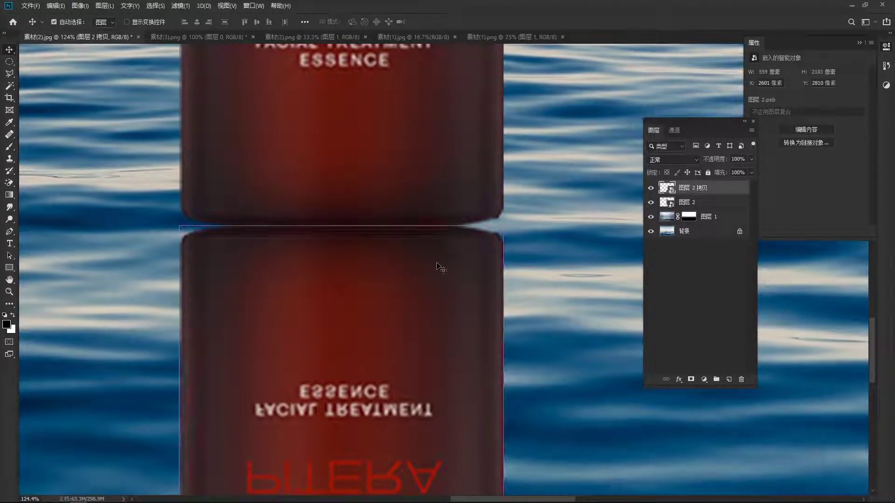
Warp the reflection, raising its top corners so the edge curves to the bottle's base
key(ctrl+t)
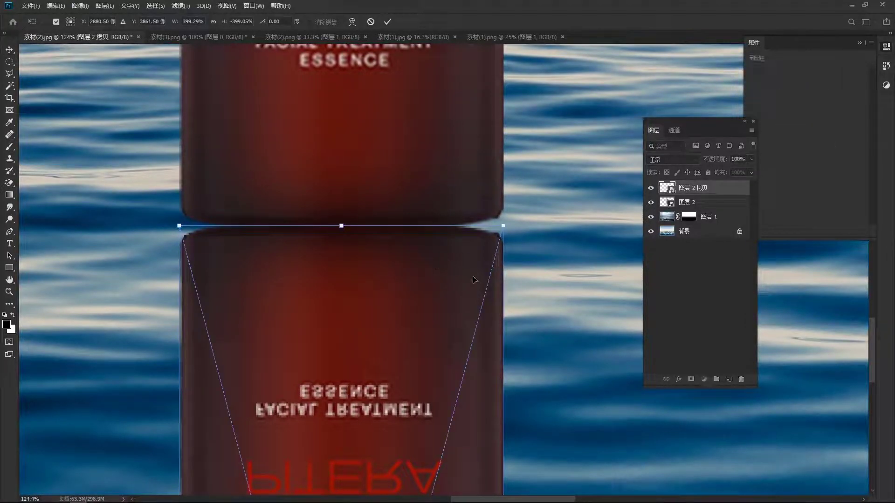
click(352, 22)
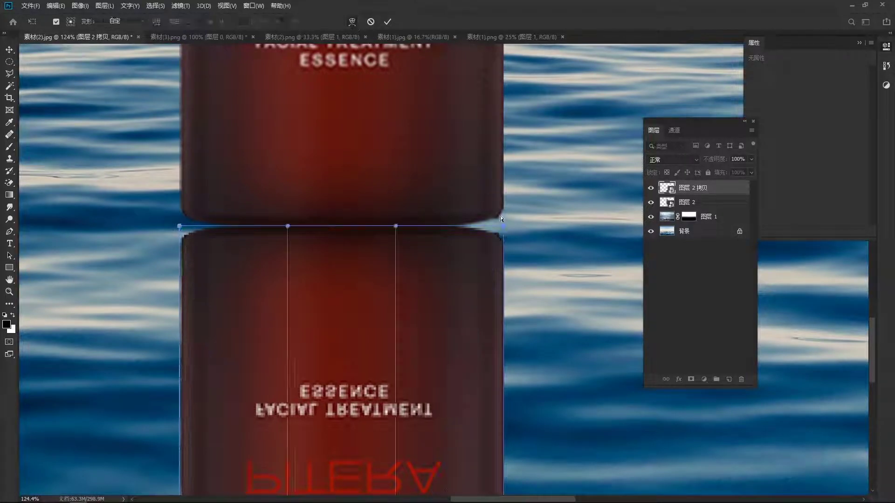
drag(504, 226, 504, 204)
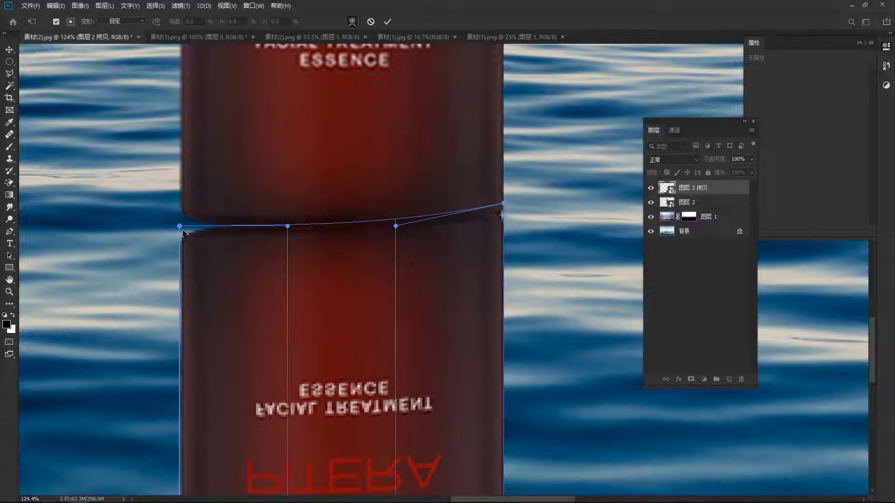
drag(181, 227, 179, 200)
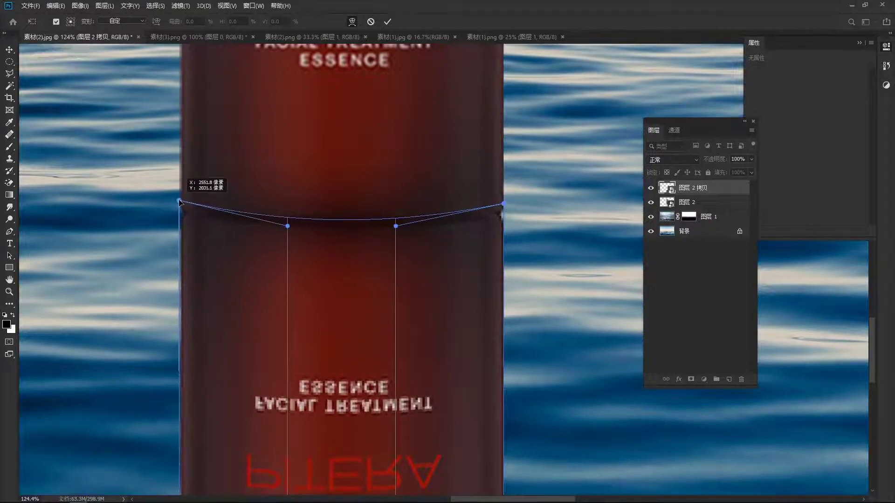
drag(501, 208, 502, 205)
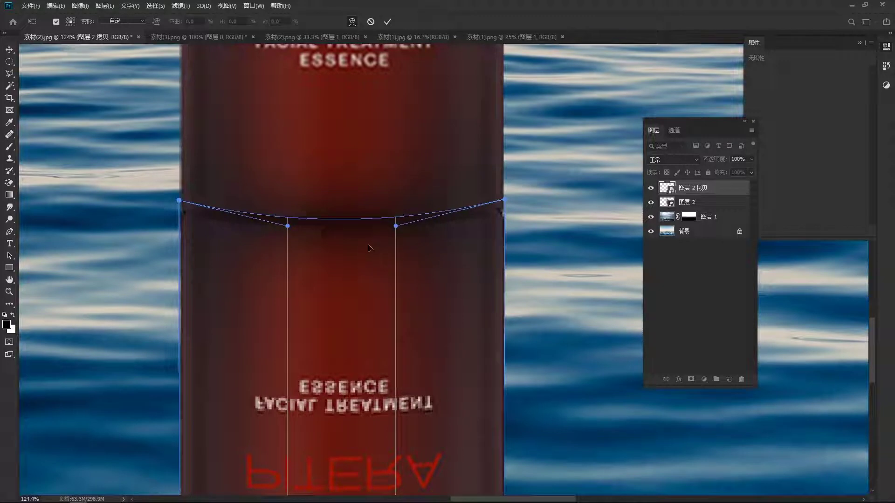
key(Return)
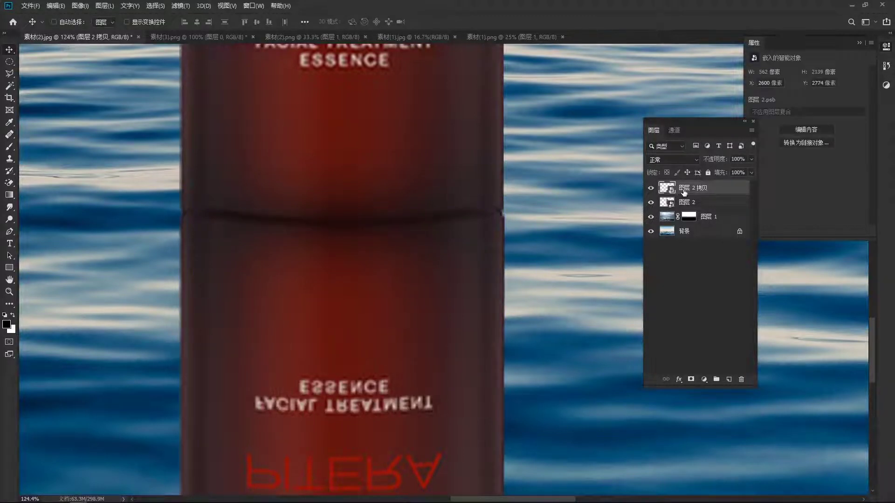
Move the reflection layer below 图层 2 and set its opacity to 55%
drag(680, 195, 684, 205)
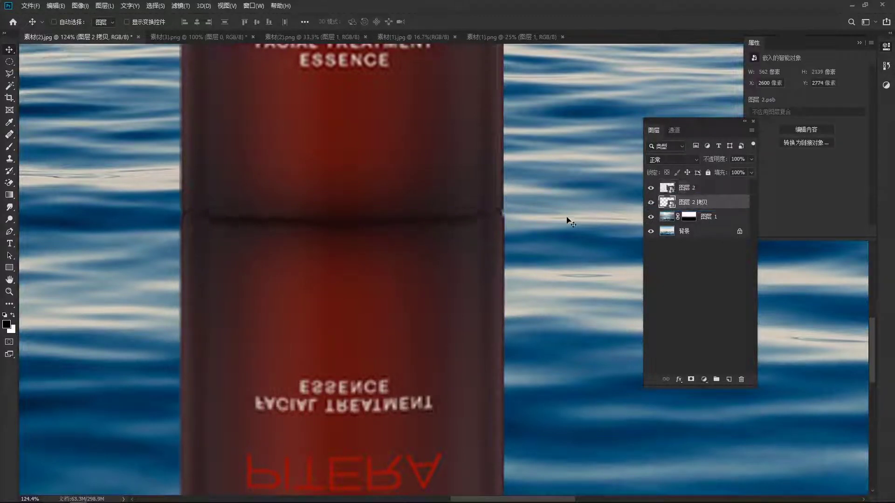
drag(409, 302, 409, 306)
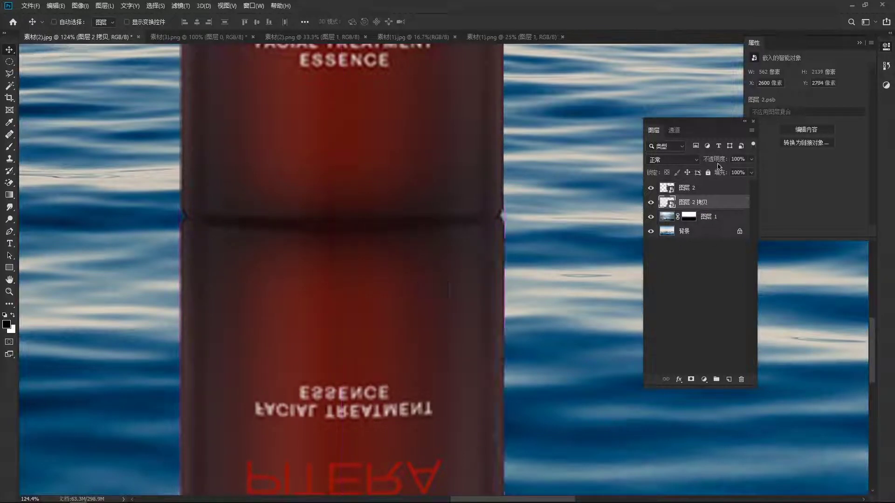
drag(718, 166, 694, 163)
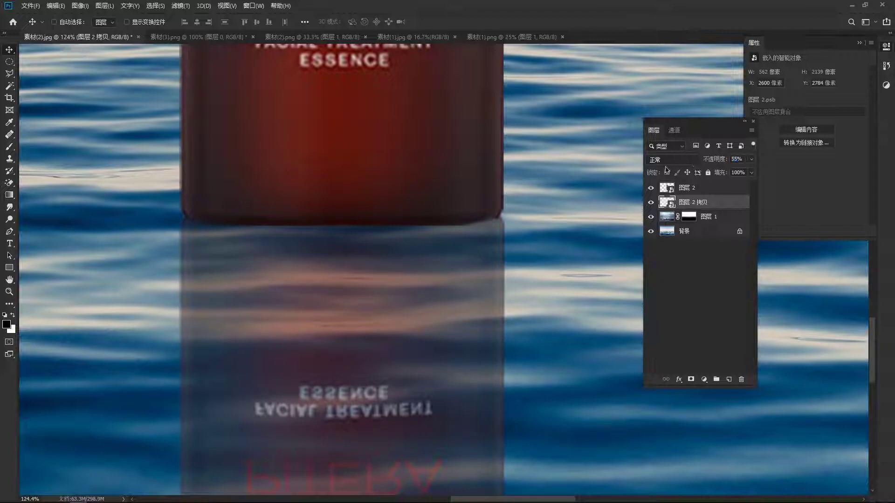
alt+scroll(311, 248, down, 1)
alt+scroll(311, 248, down, 3)
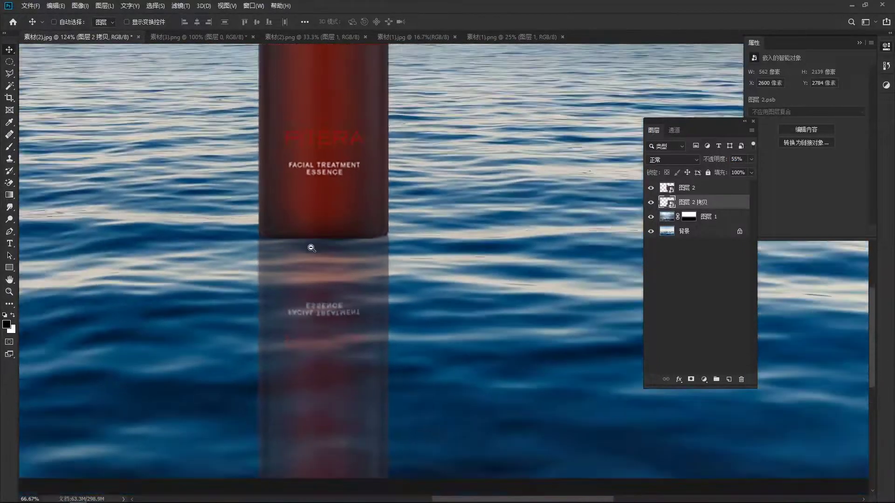
alt+scroll(310, 244, down, 1)
alt+scroll(377, 275, down, 1)
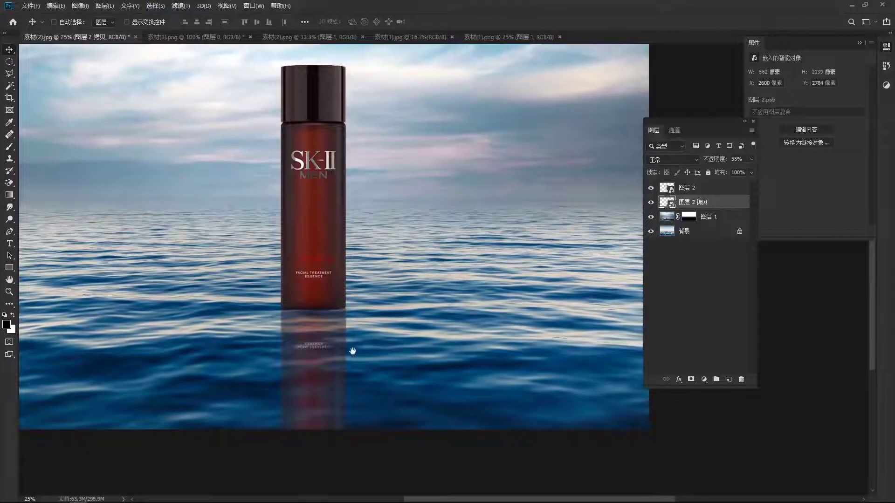
Frame the reflection in view and bring up the Filter > Distort menu
drag(353, 351, 356, 317)
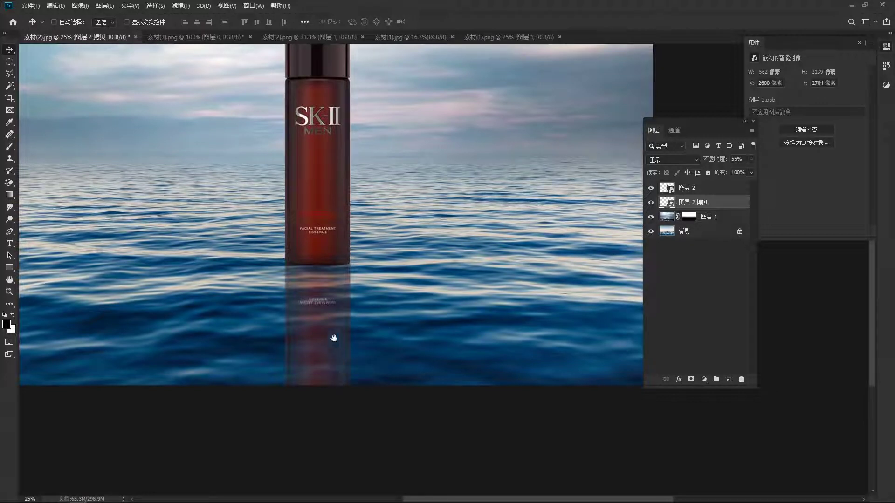
drag(334, 340, 324, 280)
scroll(322, 275, up, 1)
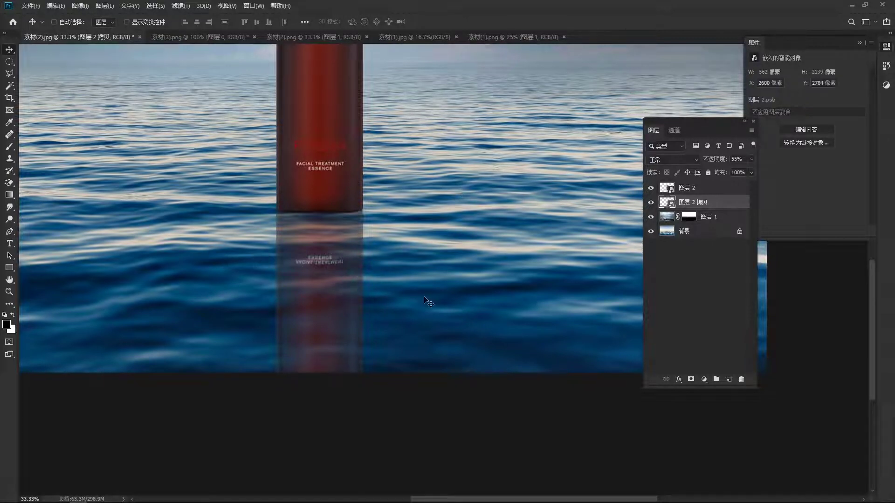
drag(360, 293, 358, 276)
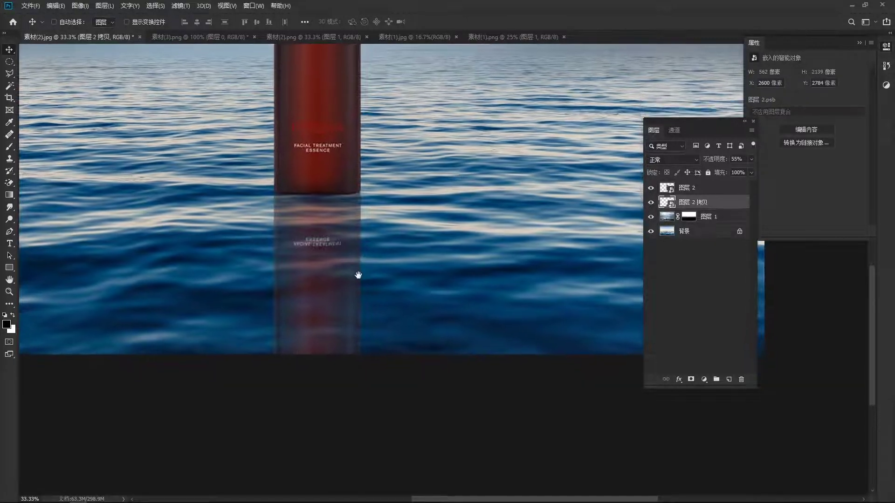
click(182, 7)
mouse_move(183, 149)
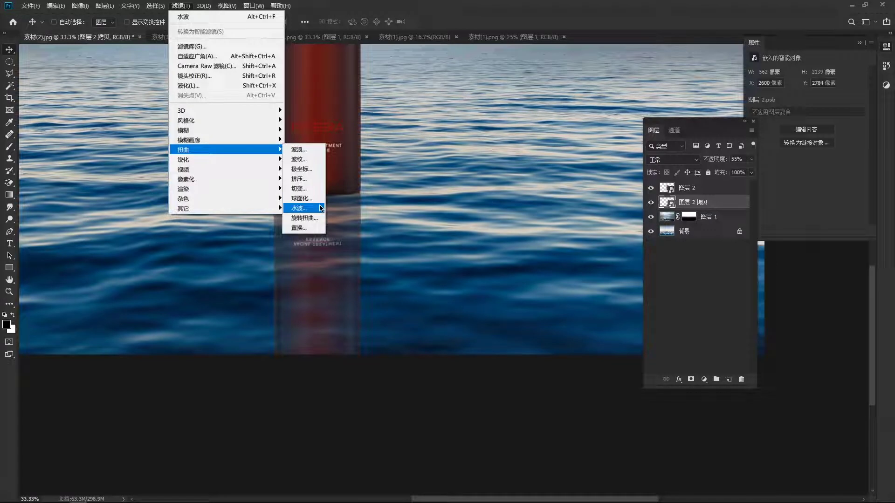
Open the Ripple filter and zoom its preview to 100% on the mirrored red lettering
click(305, 163)
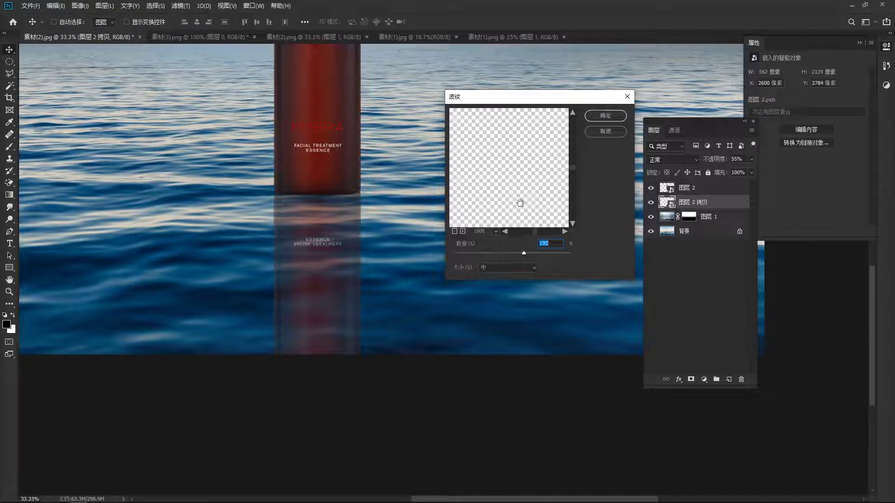
click(455, 233)
drag(497, 211, 493, 177)
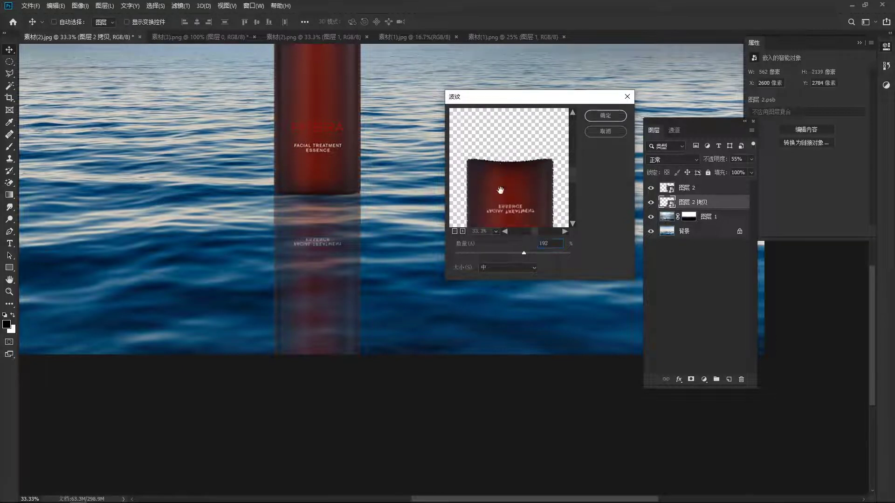
click(463, 232)
drag(505, 168, 526, 197)
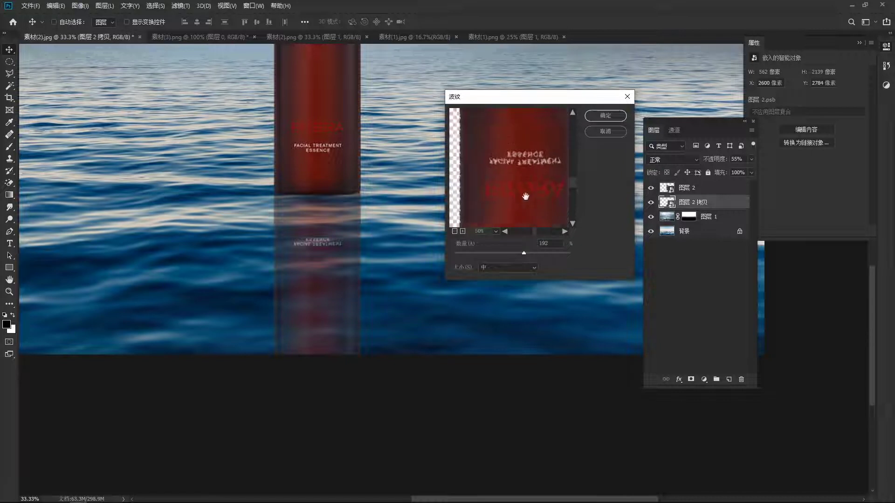
click(463, 232)
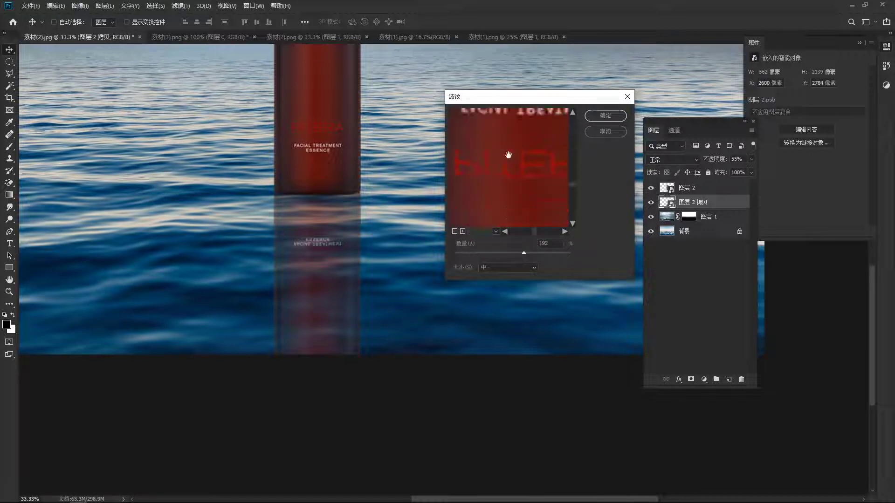
mouse_move(517, 201)
mouse_down()
mouse_move(512, 173)
mouse_move(515, 182)
mouse_up()
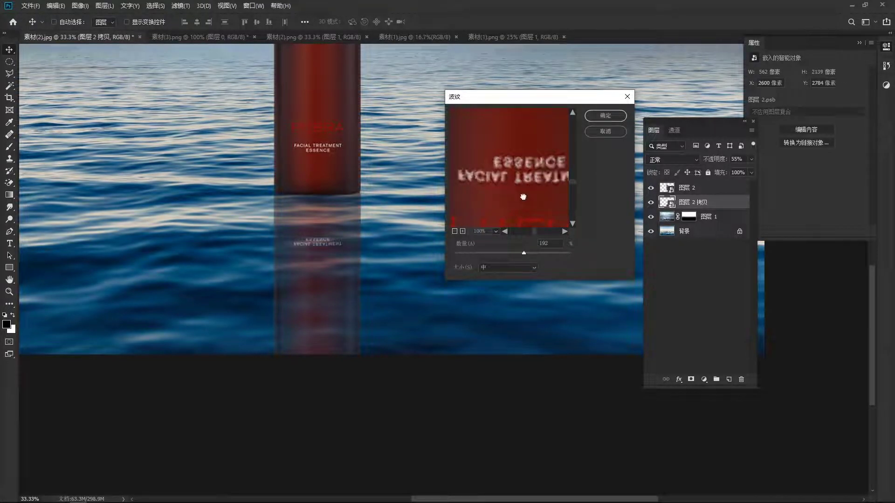
drag(523, 196, 534, 156)
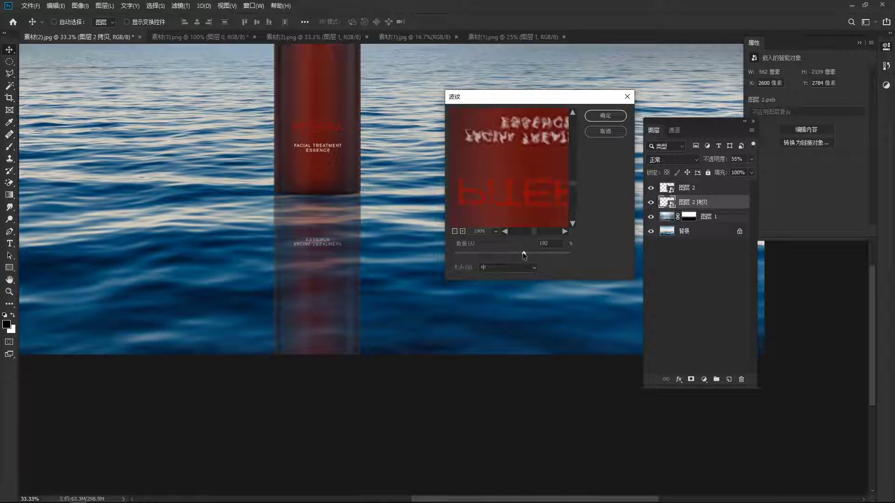
Set Ripple amount to 330 with Medium size and apply it to the reflection copy
mouse_move(524, 250)
mouse_down()
mouse_move(545, 253)
mouse_move(480, 251)
mouse_move(531, 256)
mouse_up()
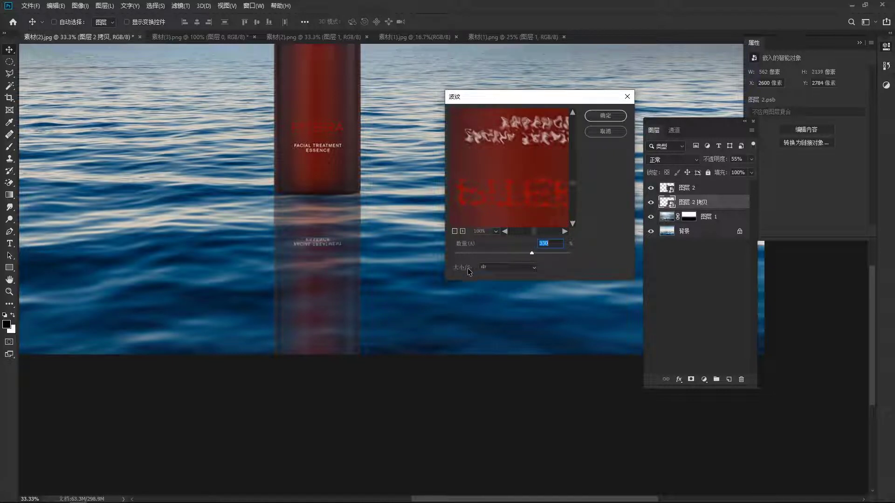
click(506, 268)
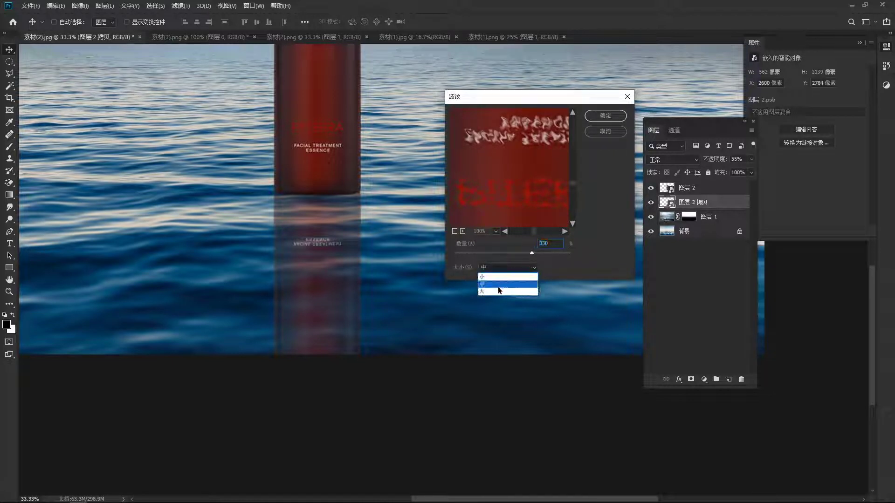
click(493, 291)
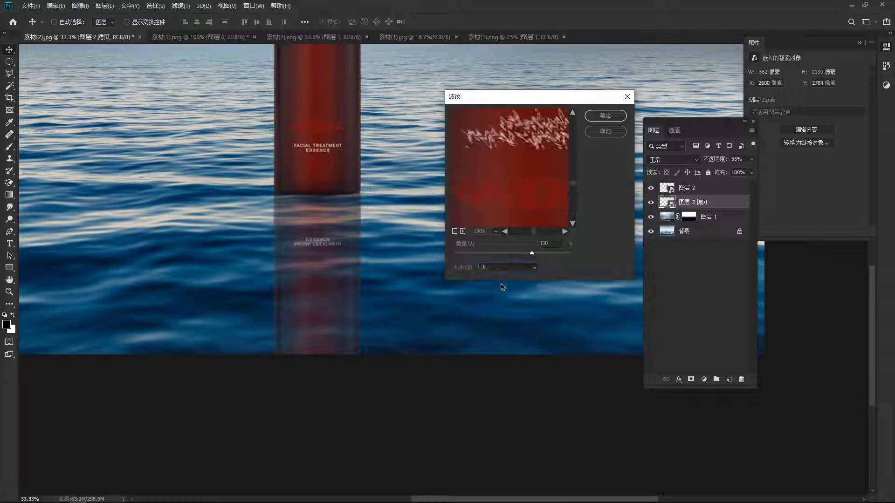
double_click(456, 231)
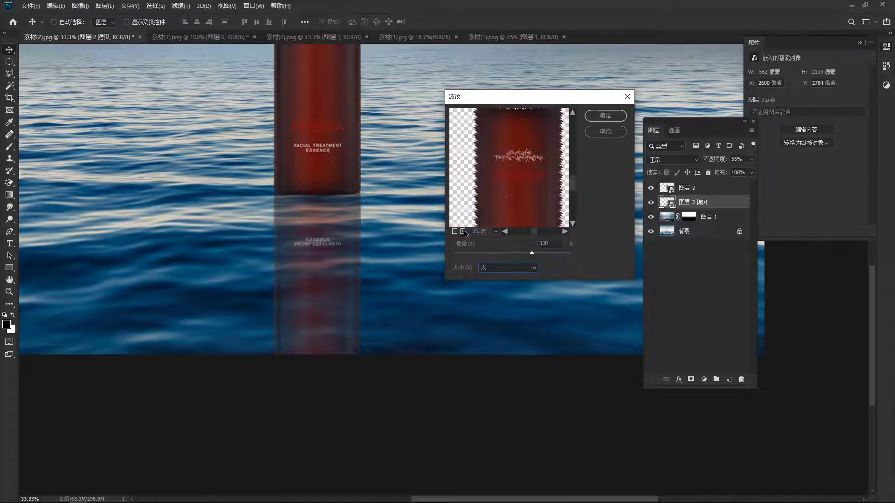
double_click(463, 232)
click(504, 271)
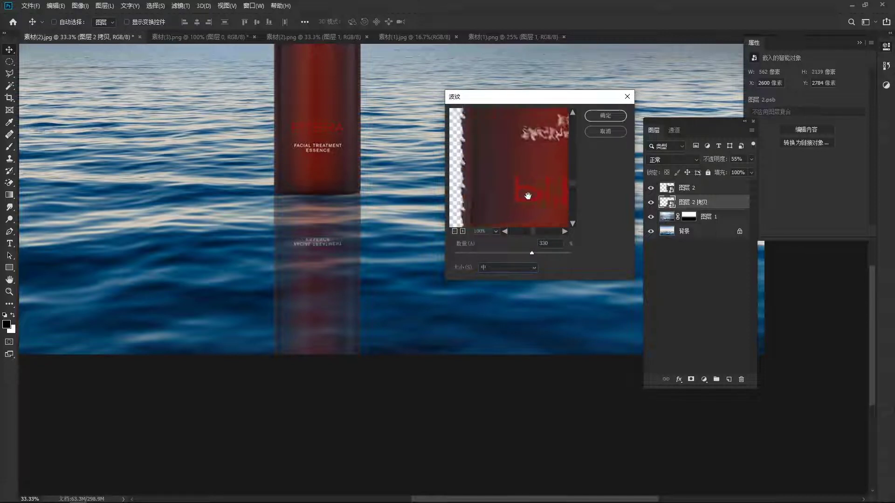
click(608, 116)
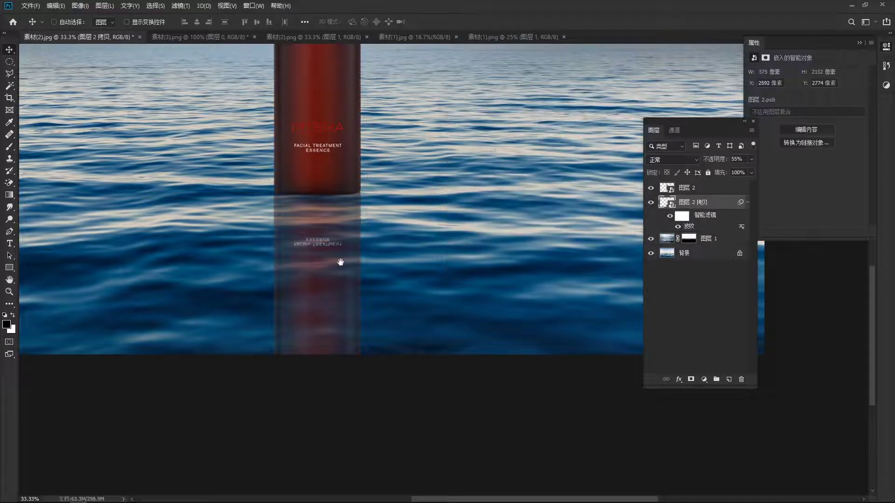
Zoom to about 70% around the rippled reflection and open the Blur/Sharpen/Smudge tool group
drag(341, 262, 344, 231)
scroll(306, 202, up, 5)
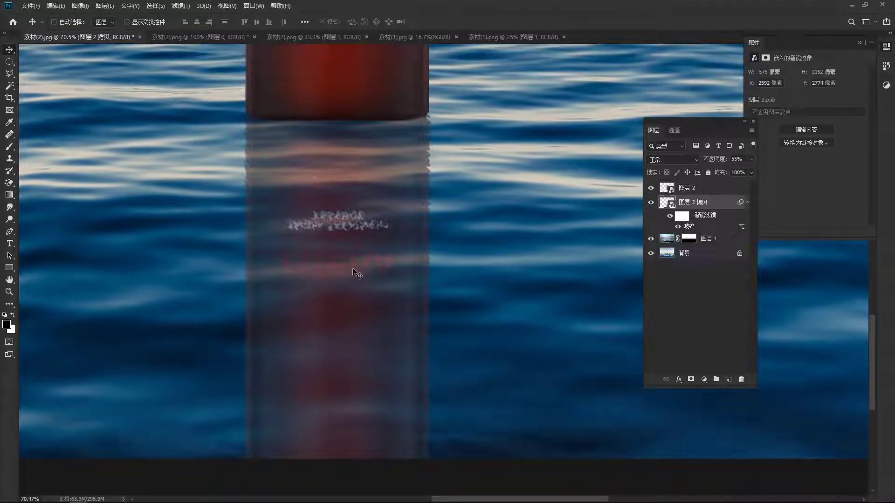
drag(359, 244, 356, 251)
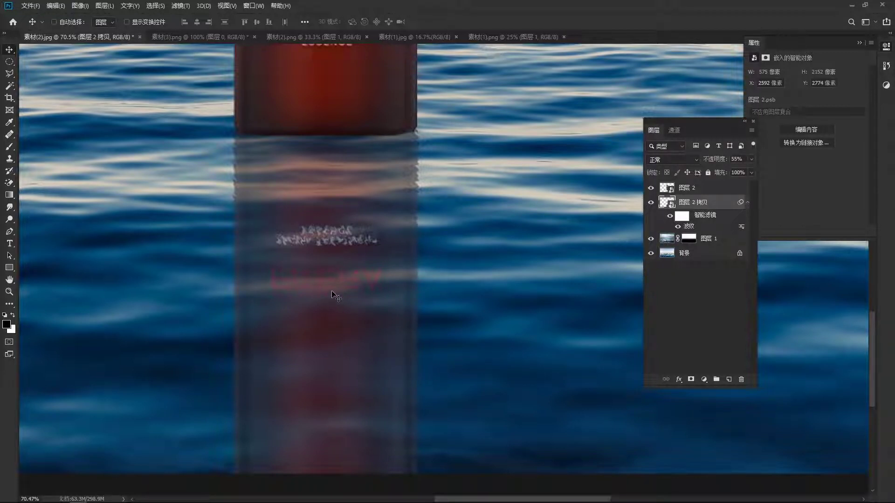
mouse_move(366, 281)
mouse_down()
mouse_move(369, 267)
mouse_move(358, 268)
mouse_up()
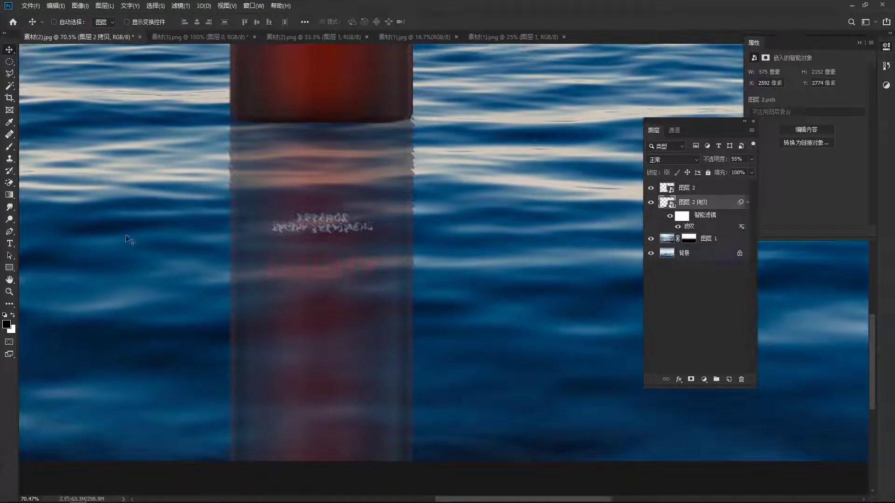
click(10, 209)
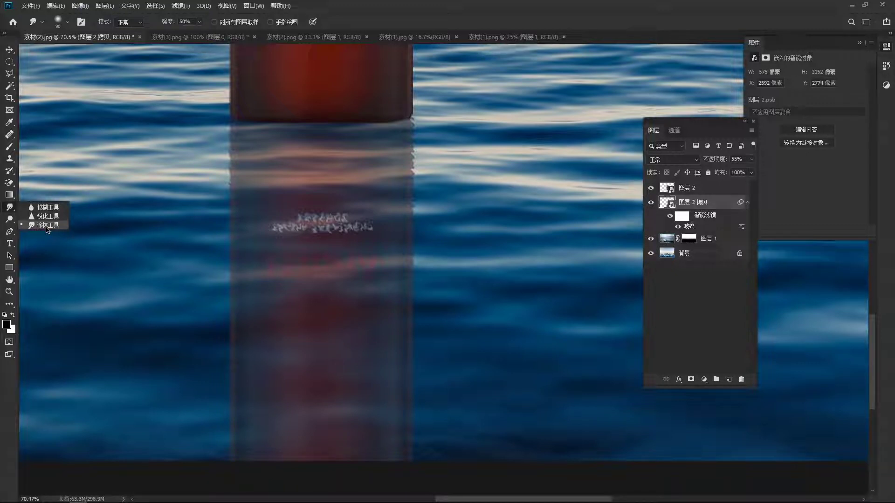
Select the Smudge tool and rasterize the 图层 2 拷贝 reflection layer
click(47, 225)
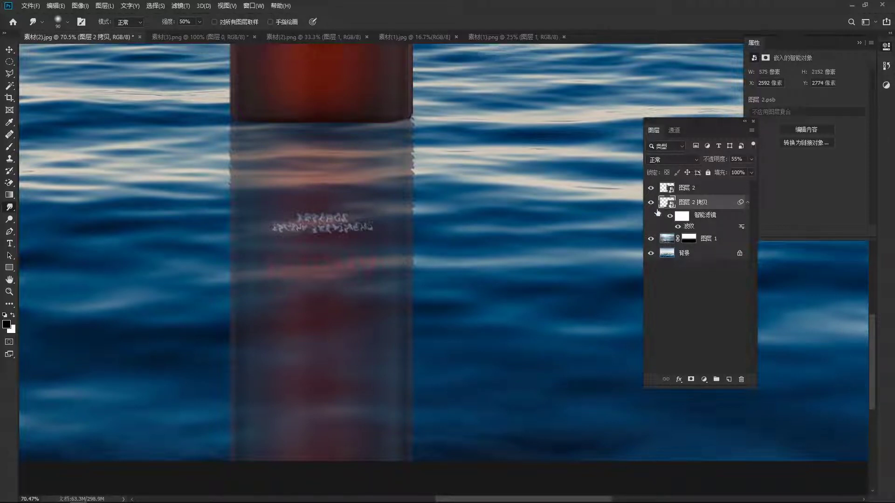
drag(709, 126, 613, 124)
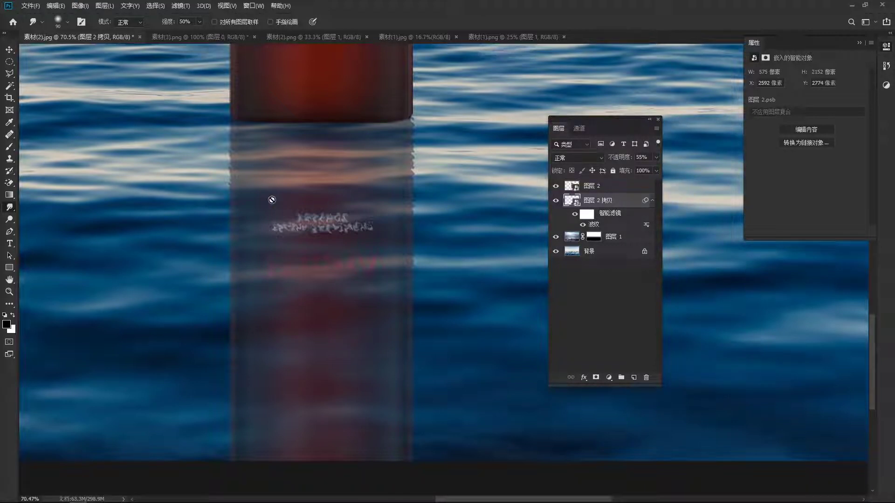
right_click(625, 204)
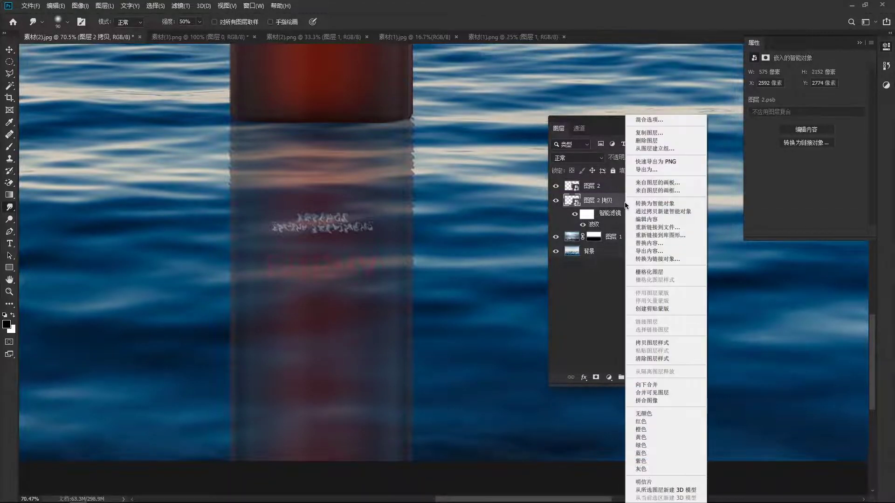
click(656, 273)
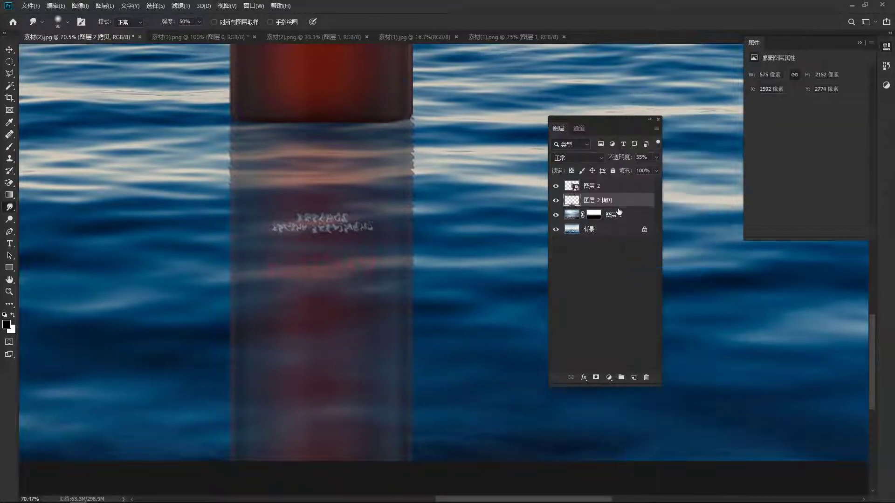
Test a 100% Smudge stroke on the water, undo it, and set strength to 40%
drag(259, 224, 270, 215)
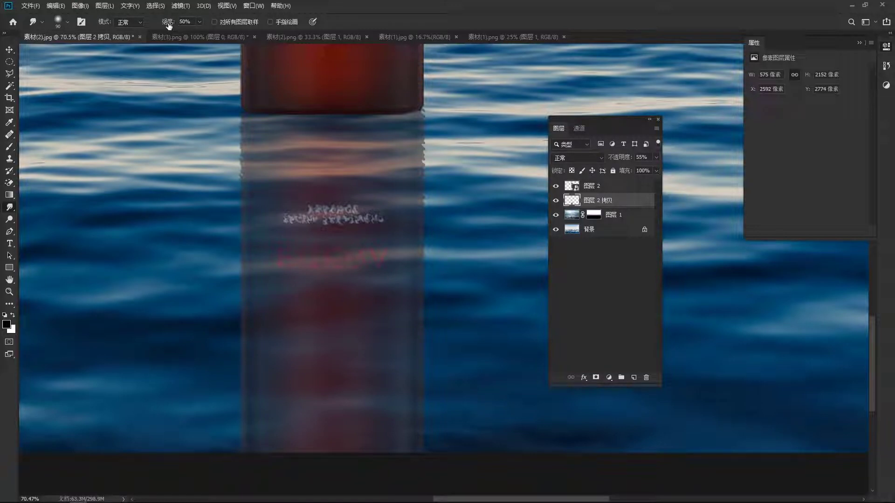
drag(168, 26, 220, 27)
mouse_move(262, 171)
mouse_down()
mouse_move(149, 160)
mouse_move(74, 198)
mouse_move(118, 275)
mouse_move(182, 235)
mouse_up()
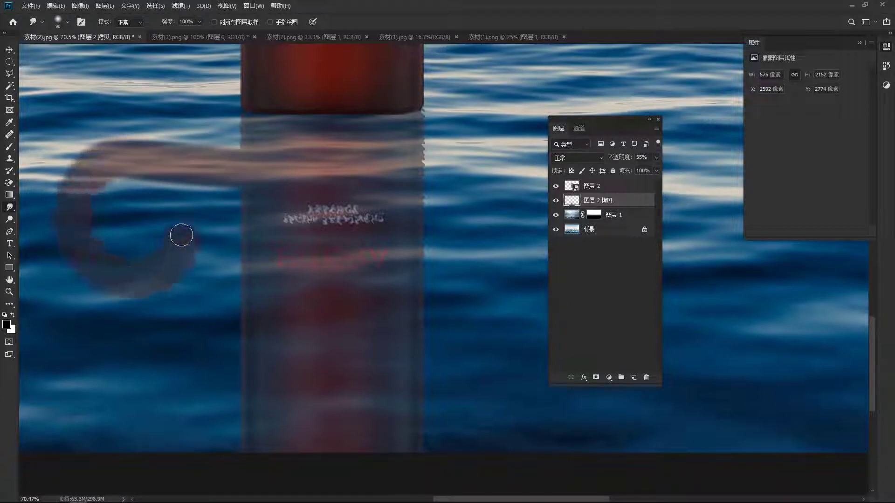
key(ctrl+z)
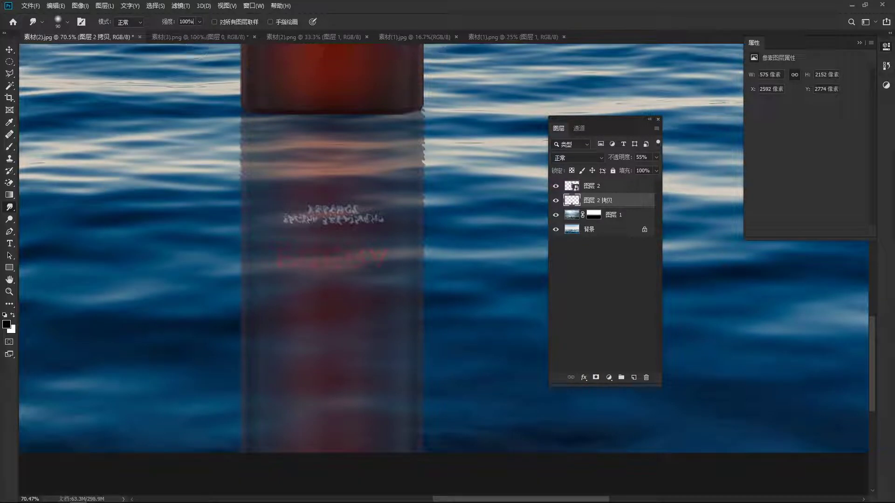
click(192, 21)
text(40)
Smudge the bright reflection band left and right past the bottle's edges
drag(275, 184, 265, 217)
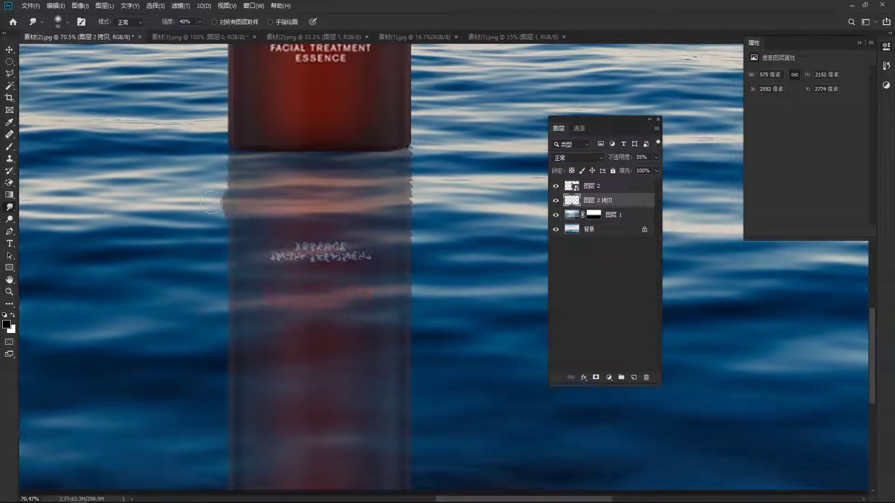
drag(256, 200, 181, 201)
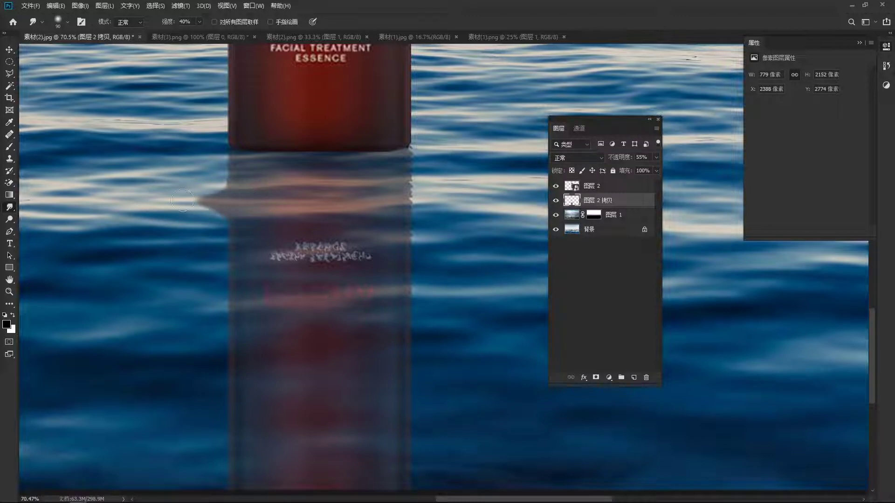
scroll(233, 207, right, 3)
drag(306, 178, 375, 184)
scroll(373, 210, down, 1)
drag(326, 207, 389, 211)
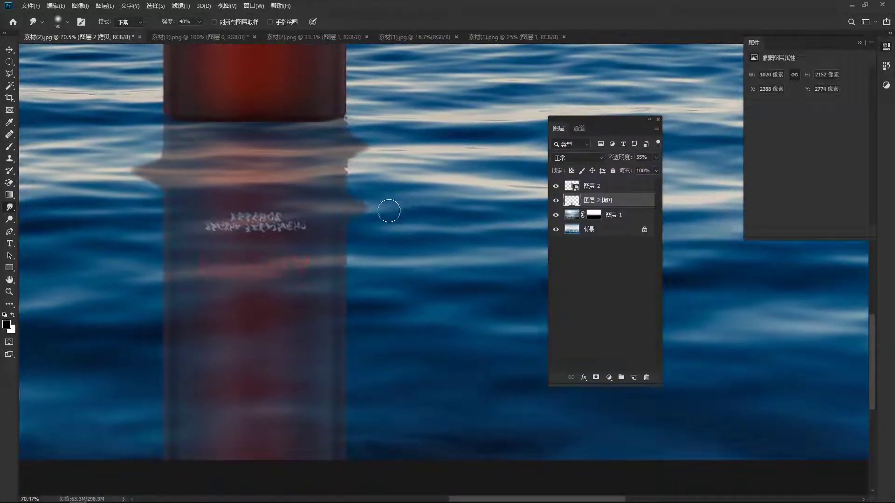
Smear a reddish streak leftward from the bottle's reflection
scroll(242, 210, left, 2)
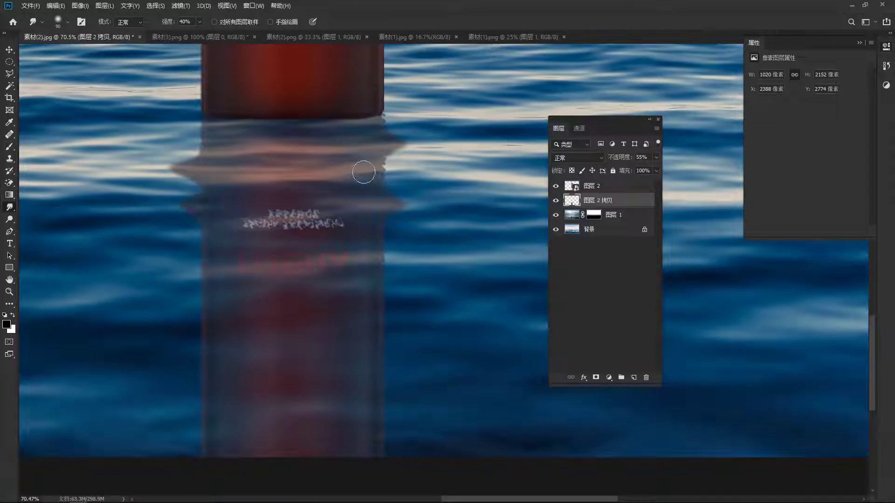
scroll(280, 215, down, 1)
scroll(279, 214, left, 1)
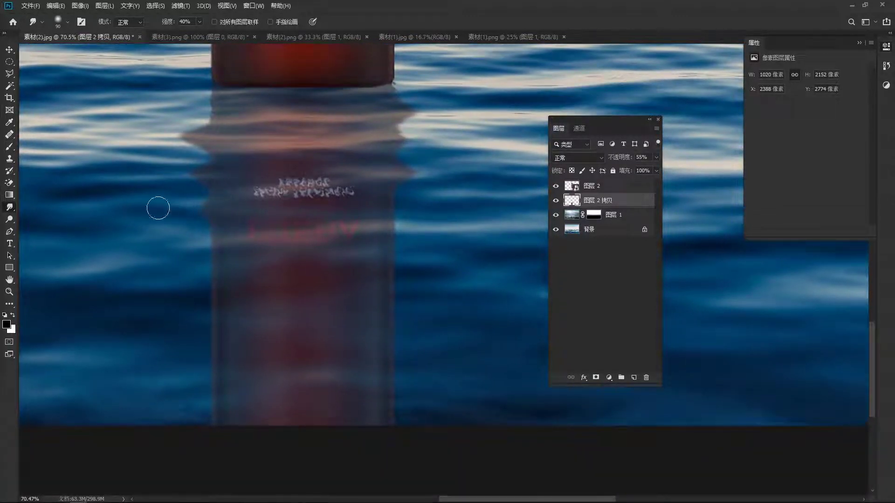
scroll(259, 224, right, 5)
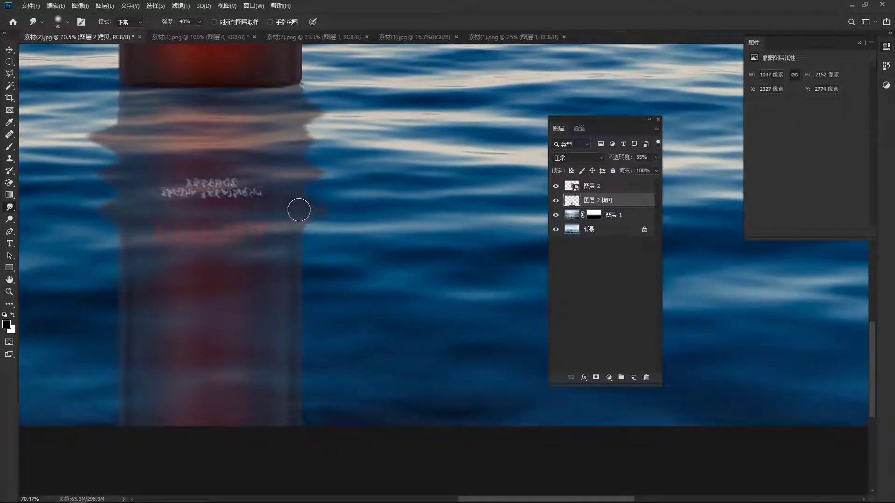
scroll(270, 207, up, 3)
scroll(270, 208, left, 4)
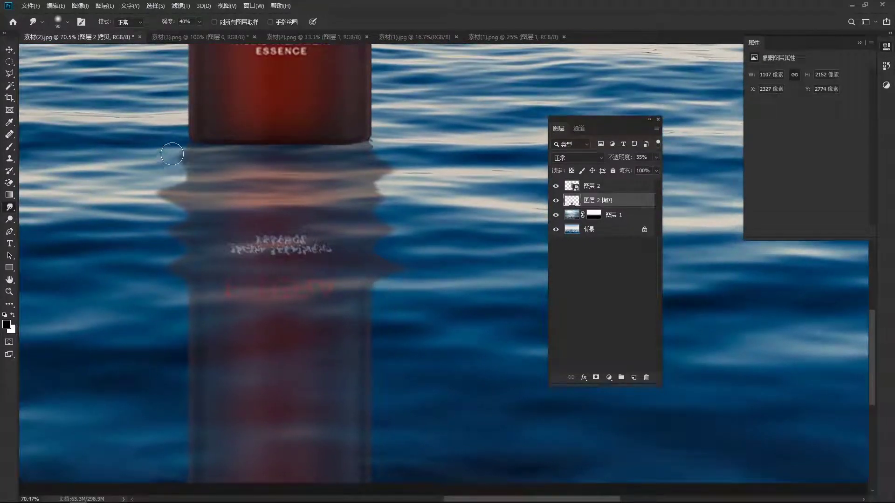
scroll(326, 207, down, 1)
scroll(327, 207, left, 1)
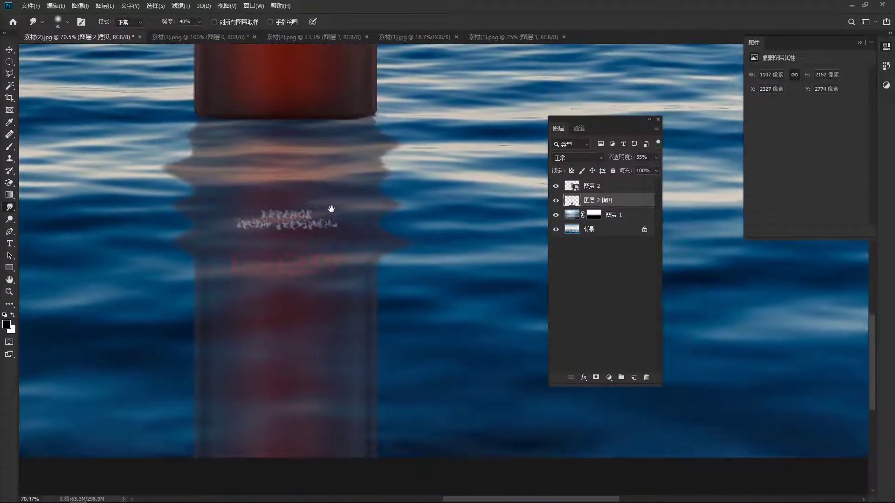
drag(331, 209, 325, 193)
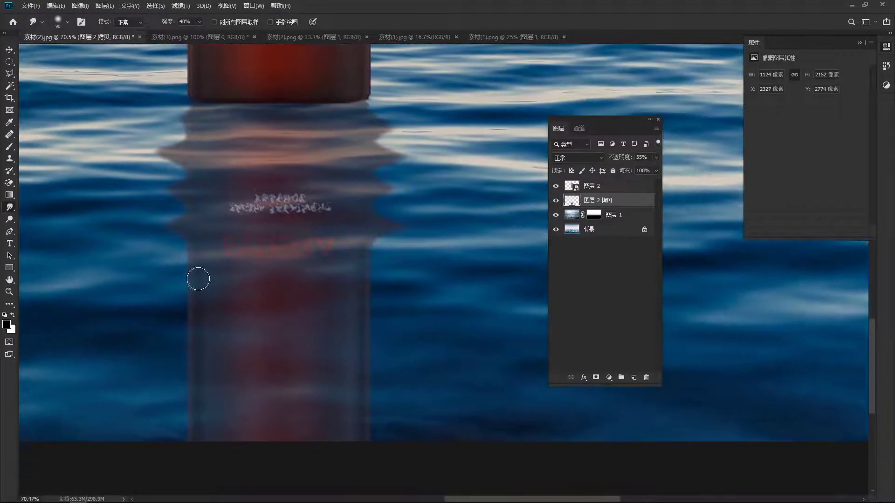
mouse_move(183, 260)
mouse_down()
mouse_move(206, 261)
mouse_move(168, 260)
mouse_move(202, 264)
mouse_up()
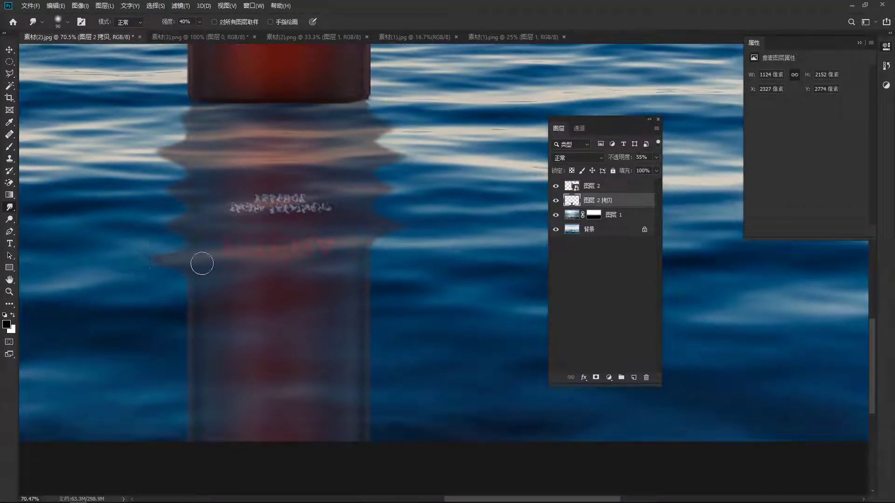
Smear the upper reflection band into a horizontal ripple
scroll(201, 264, up, 1)
scroll(202, 264, right, 1)
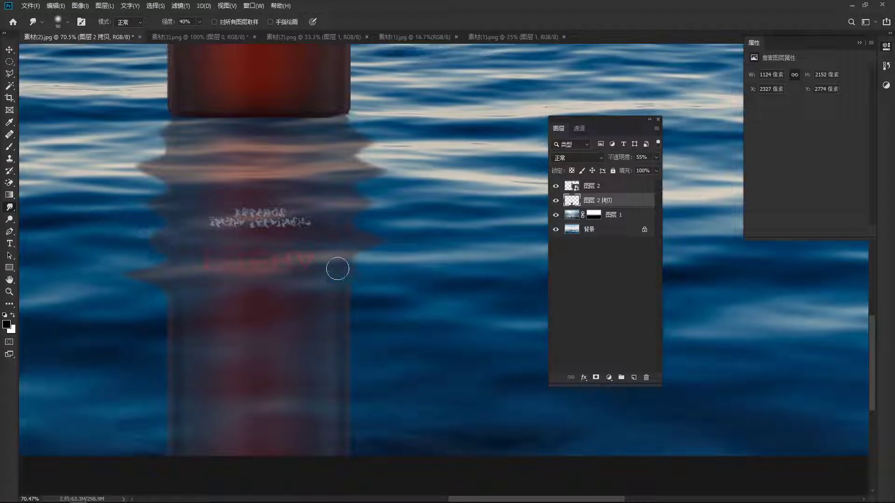
scroll(363, 272, up, 3)
scroll(362, 272, left, 1)
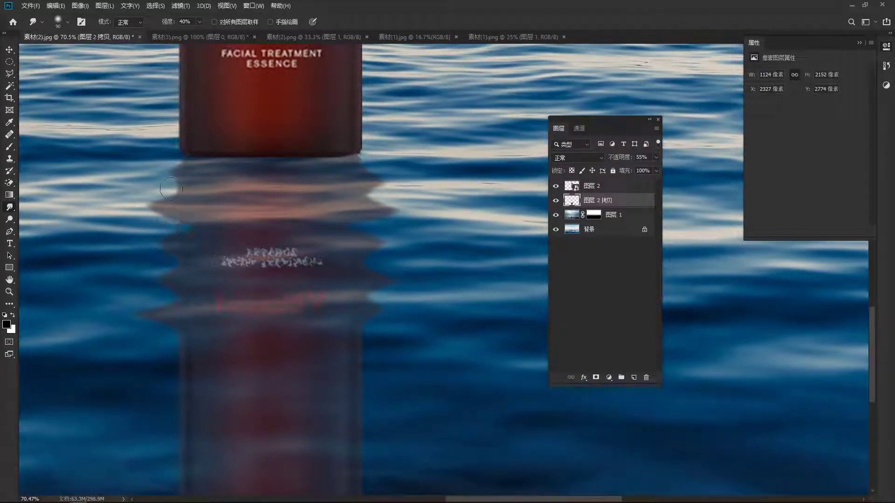
scroll(310, 234, up, 7)
scroll(324, 296, down, 5)
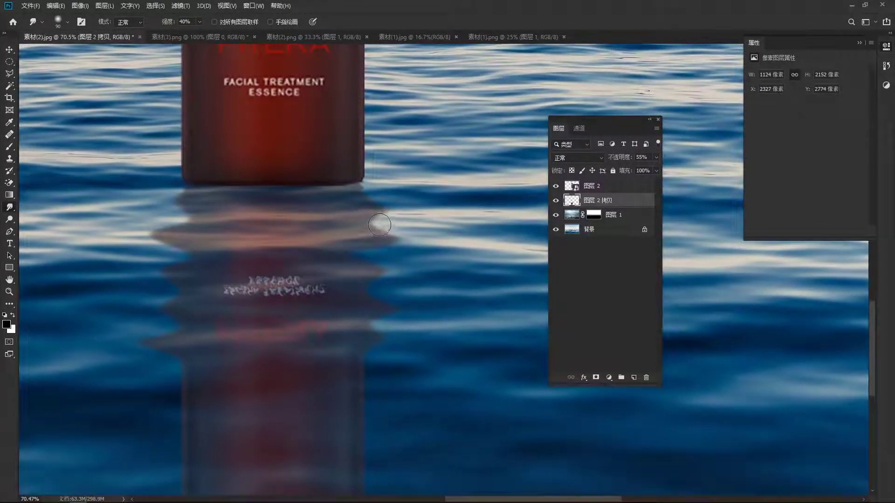
scroll(296, 246, down, 2)
scroll(295, 245, left, 1)
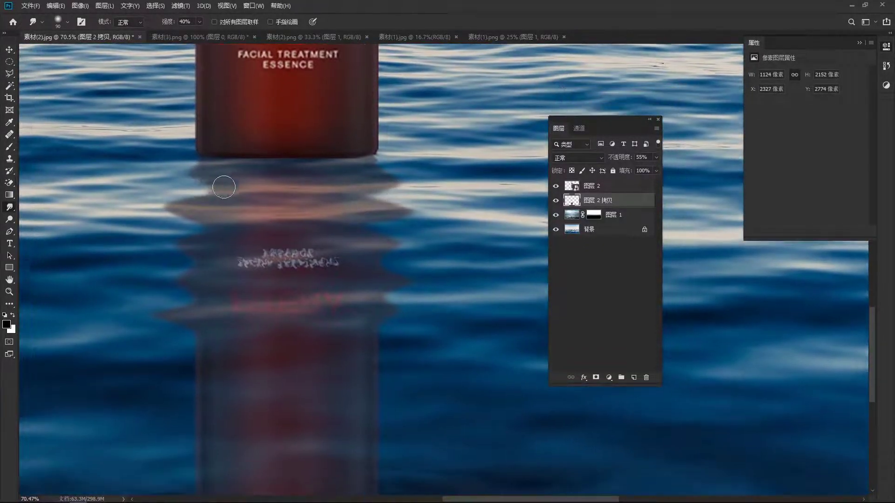
scroll(345, 237, down, 4)
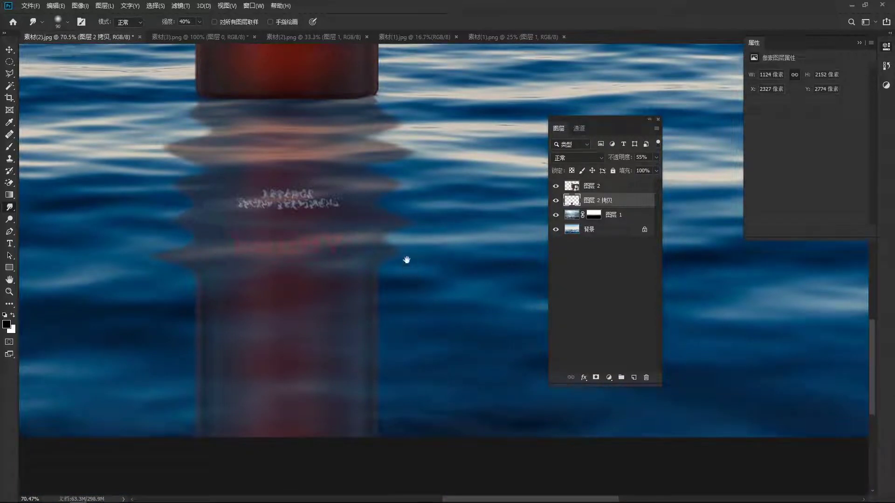
scroll(396, 261, down, 2)
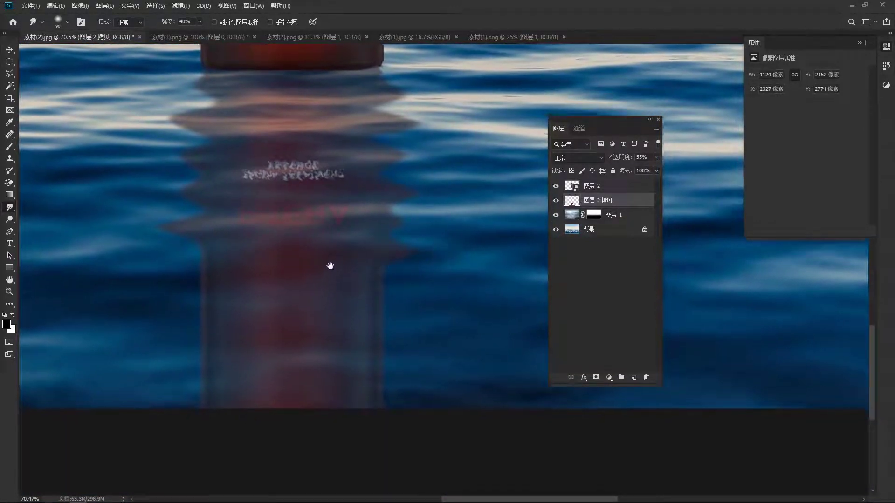
scroll(330, 266, down, 2)
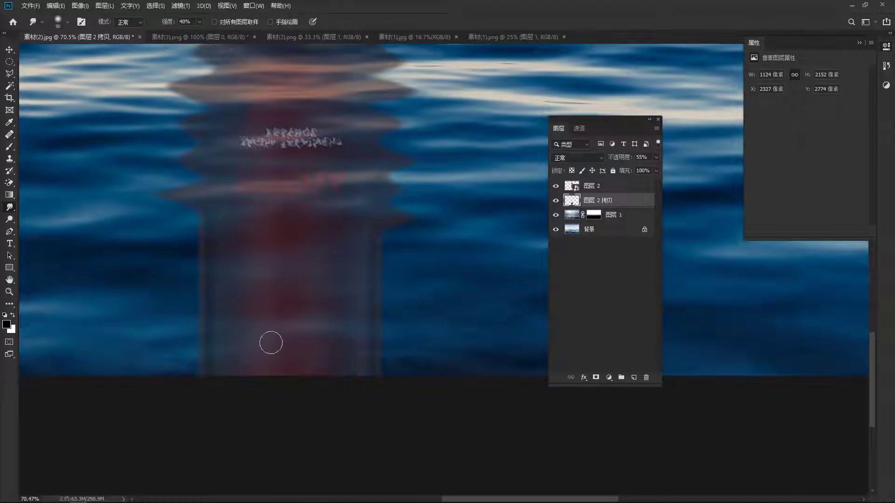
scroll(299, 349, up, 6)
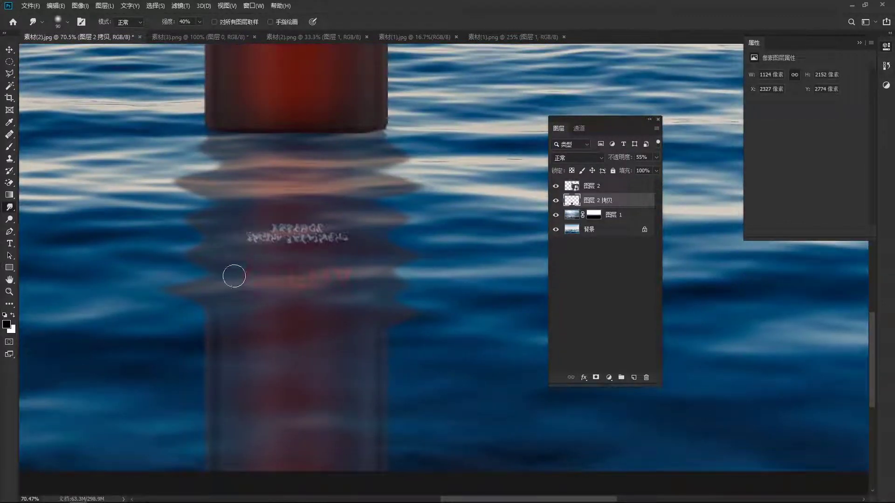
drag(330, 315, 326, 342)
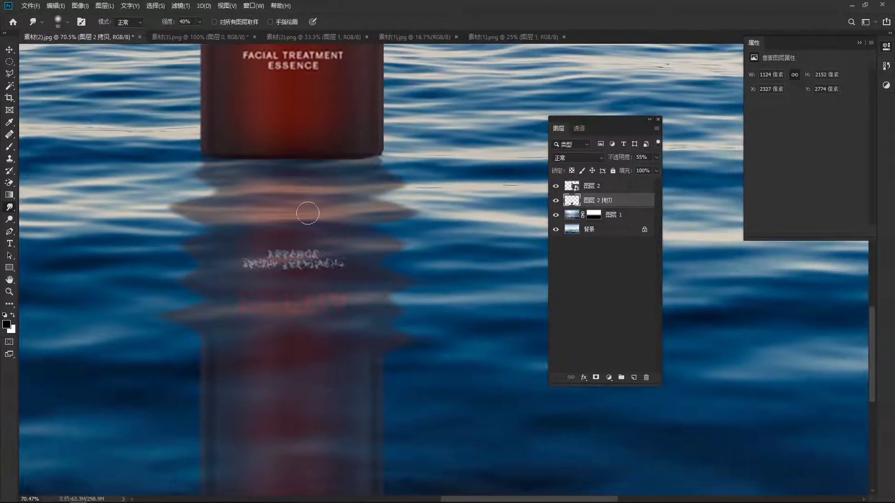
drag(228, 205, 228, 236)
drag(217, 205, 189, 201)
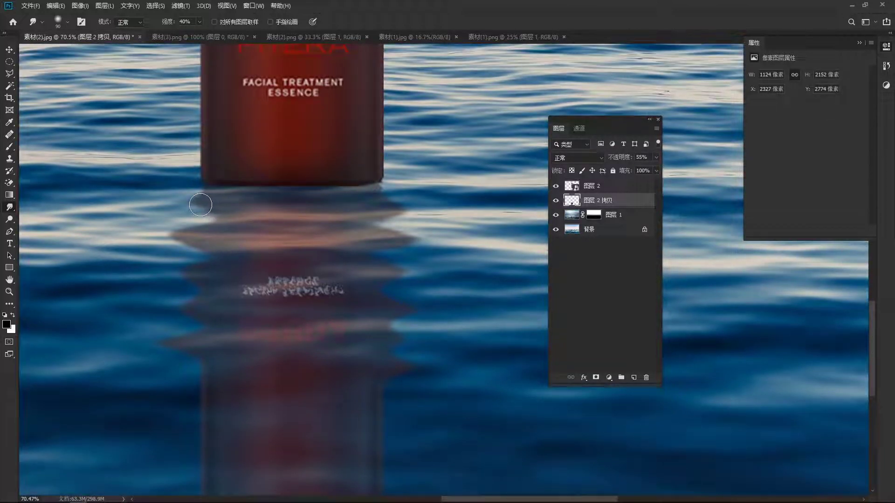
scroll(298, 235, down, 3)
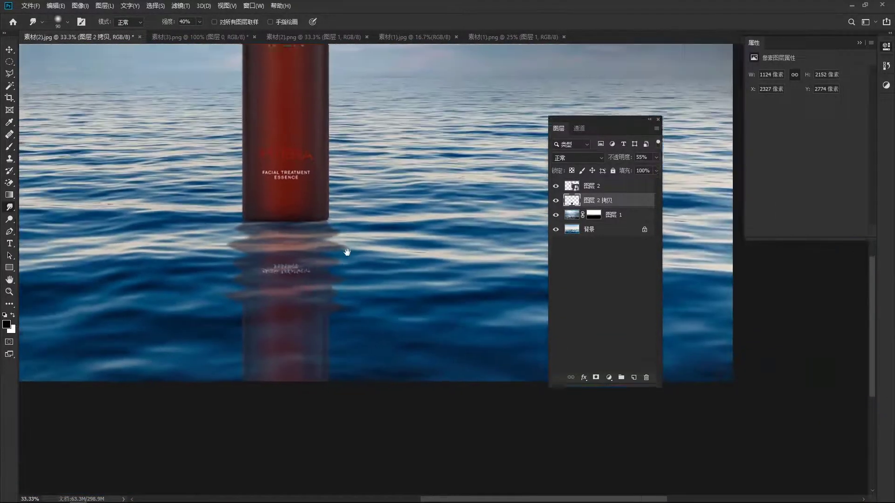
drag(347, 252, 349, 255)
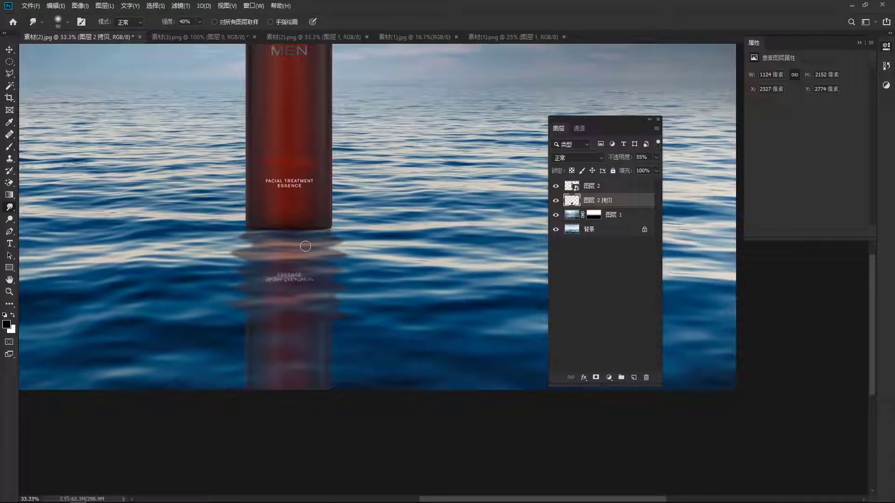
Add a layer mask to the reflection and choose the black-to-white Gradient tool
click(596, 378)
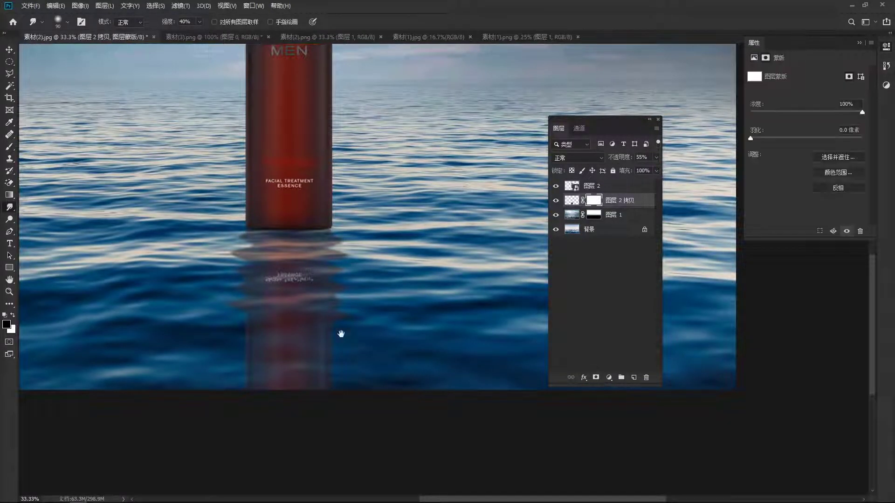
scroll(300, 280, down, 3)
scroll(320, 279, left, 1)
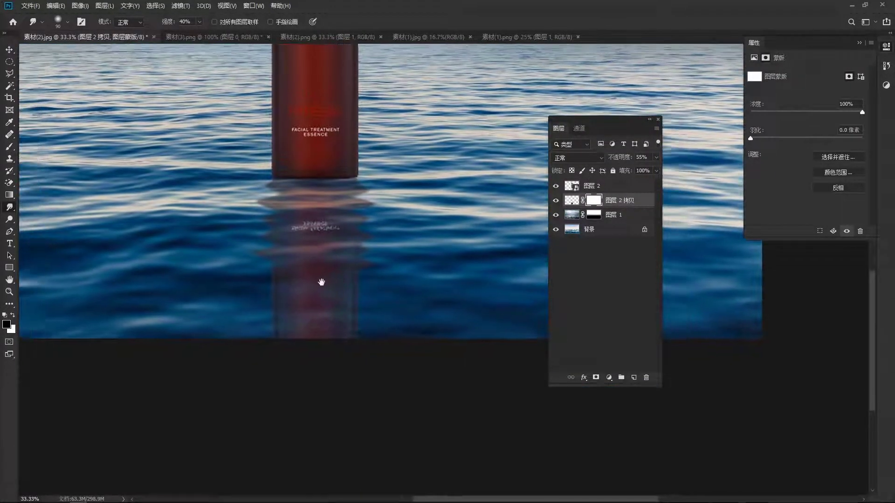
right_click(11, 198)
click(36, 196)
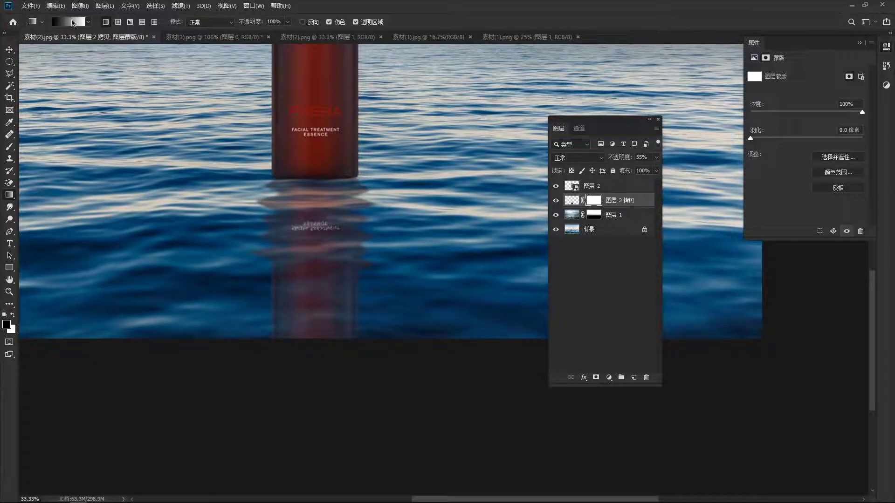
click(73, 22)
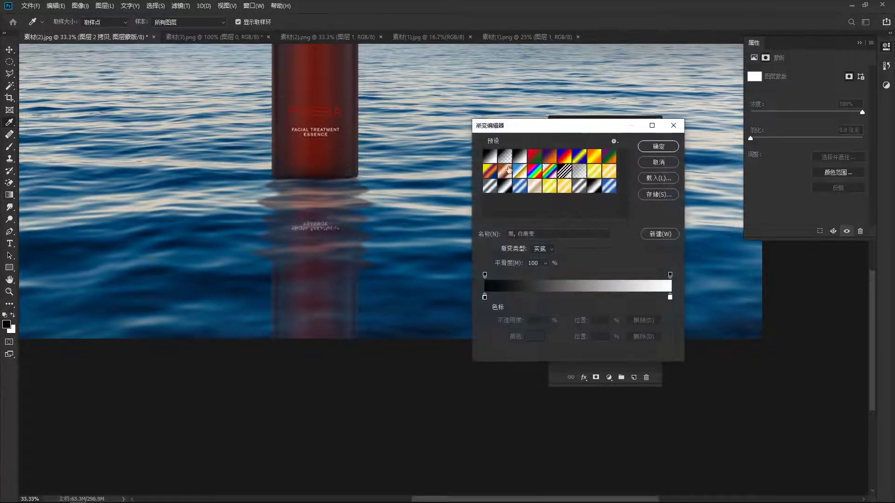
click(658, 147)
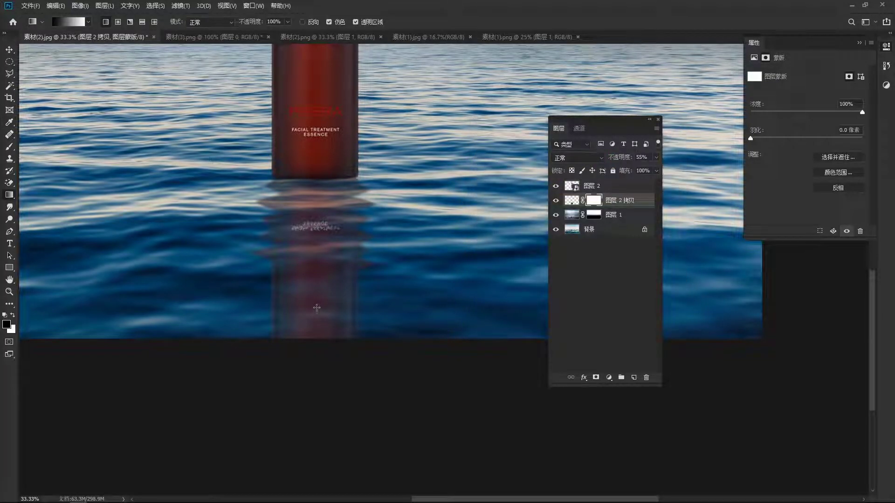
Drag a vertical gradient on the mask so the lower reflection fades out
mouse_move(325, 236)
mouse_down()
mouse_move(322, 227)
mouse_move(319, 235)
mouse_up()
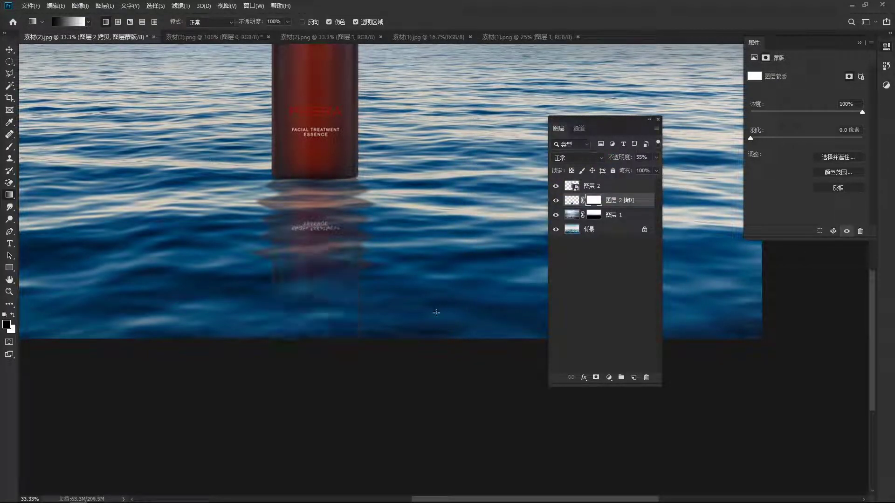
scroll(344, 320, up, 2)
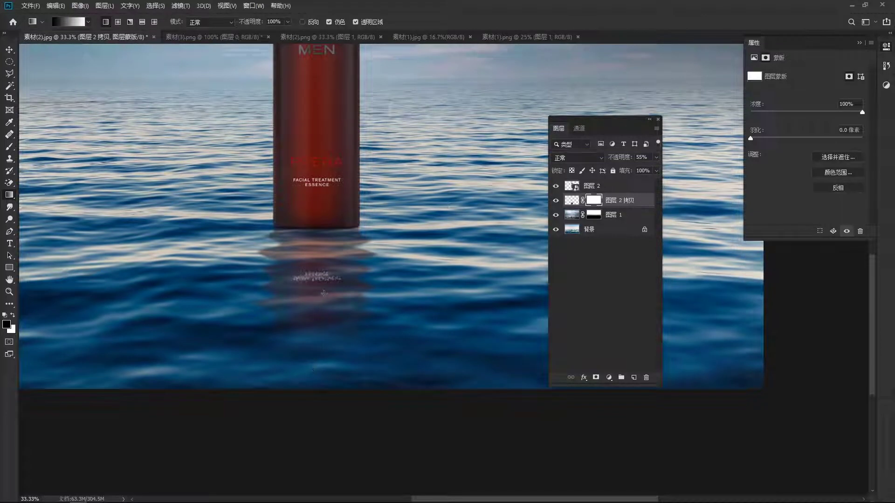
drag(302, 359, 302, 302)
drag(338, 274, 340, 369)
scroll(327, 343, down, 1)
scroll(405, 254, down, 1)
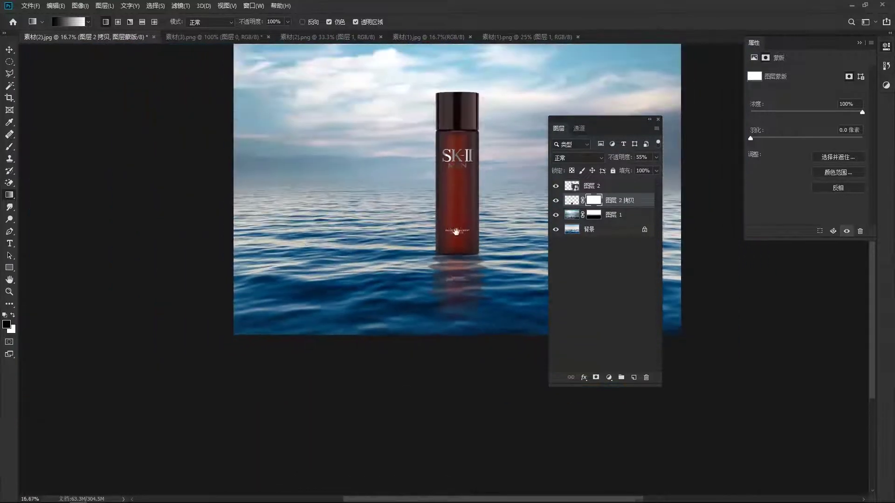
drag(456, 232, 376, 284)
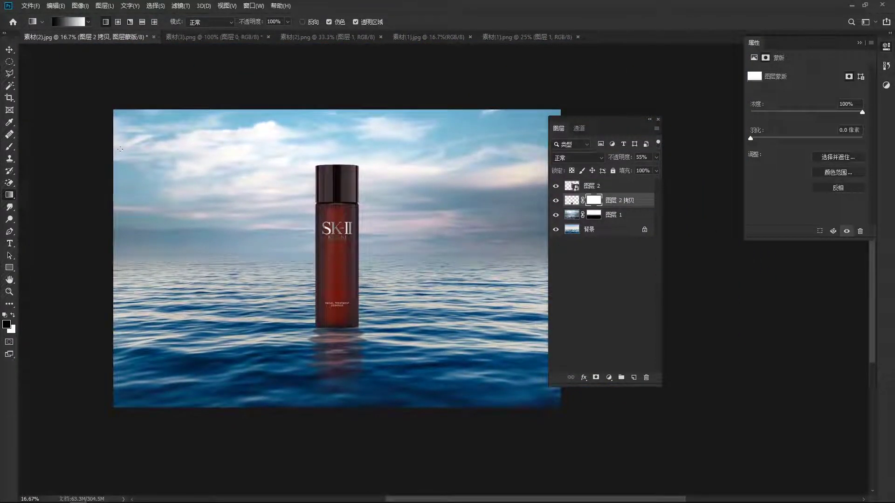
Switch to the Move tool and zoom in on the bottle and its faded reflection
click(9, 49)
scroll(371, 315, down, 1)
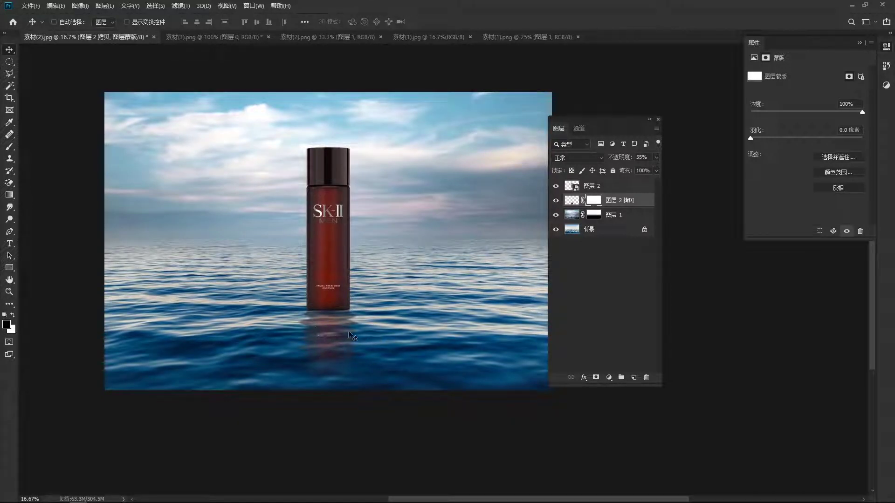
scroll(334, 333, down, 1)
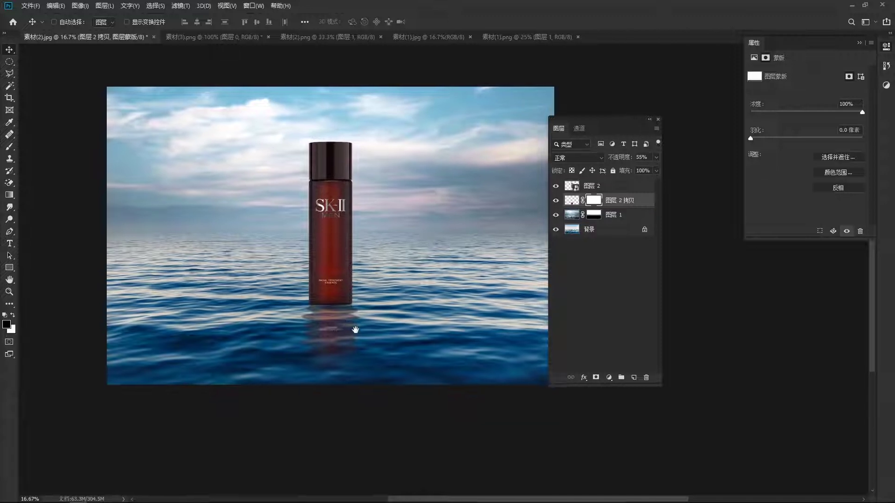
key(ctrl+space)
click(364, 340)
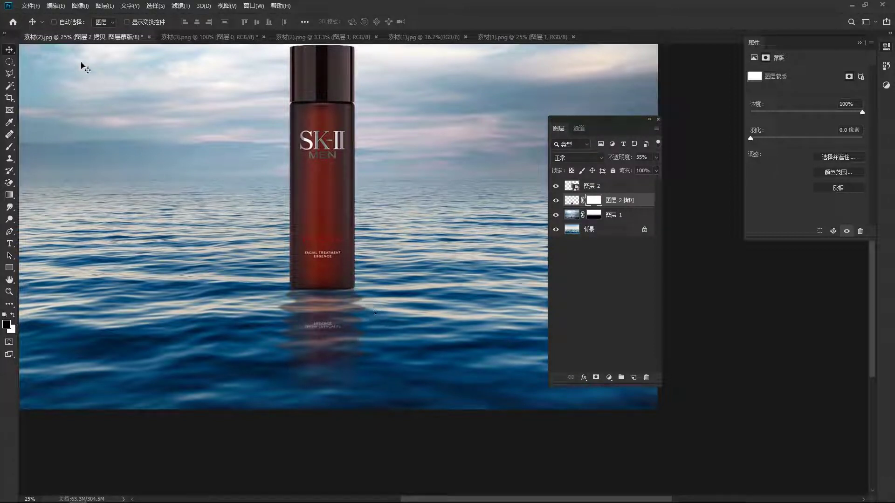
Start a new document sized 800 × 800 px at 72 ppi
click(31, 7)
click(35, 18)
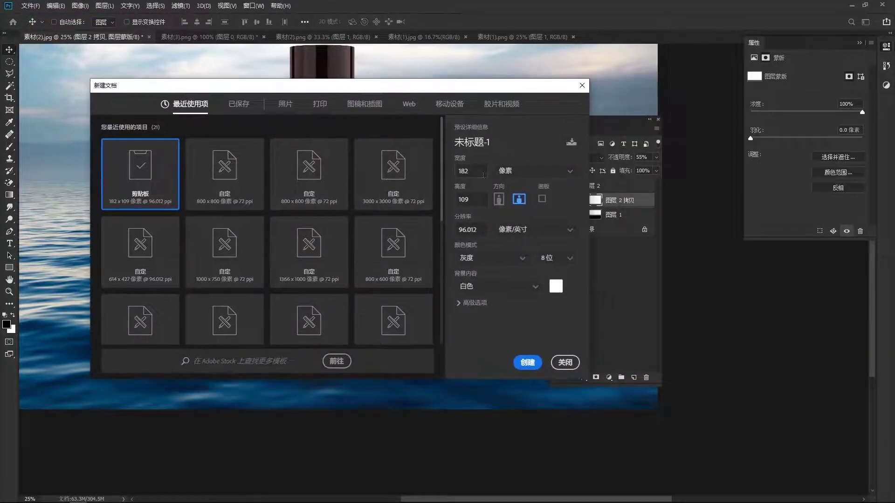
text(800)
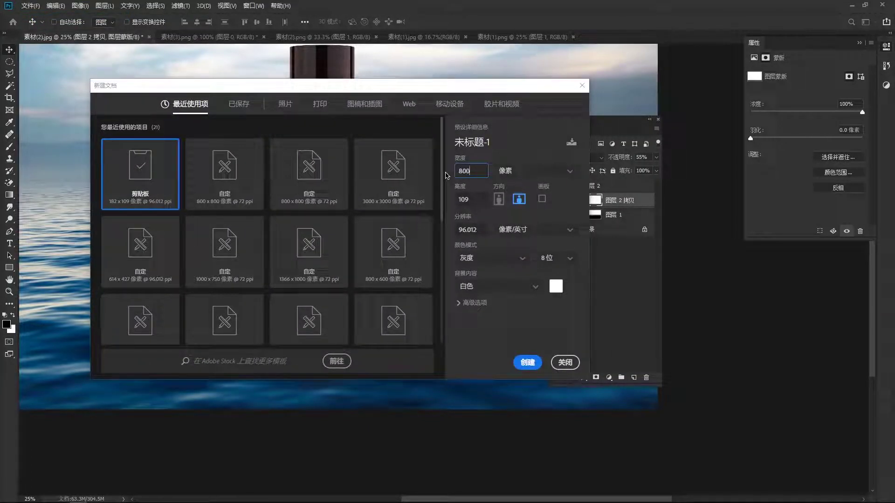
key(Tab)
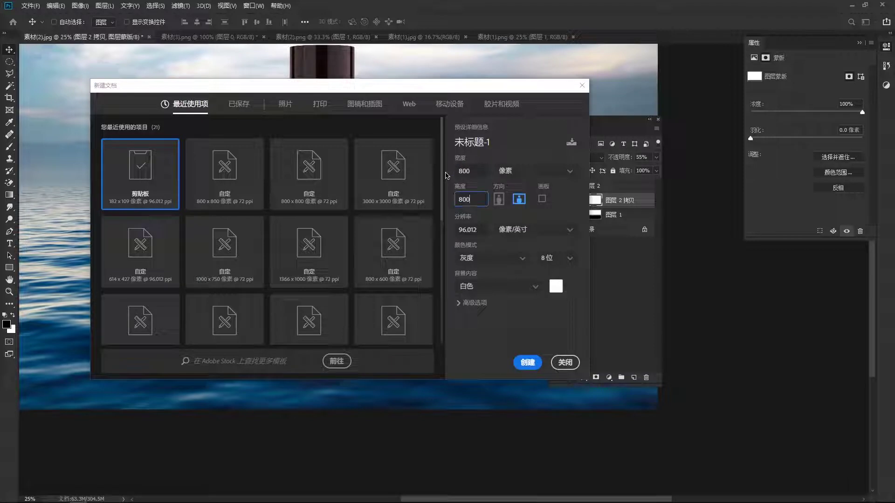
key(Tab)
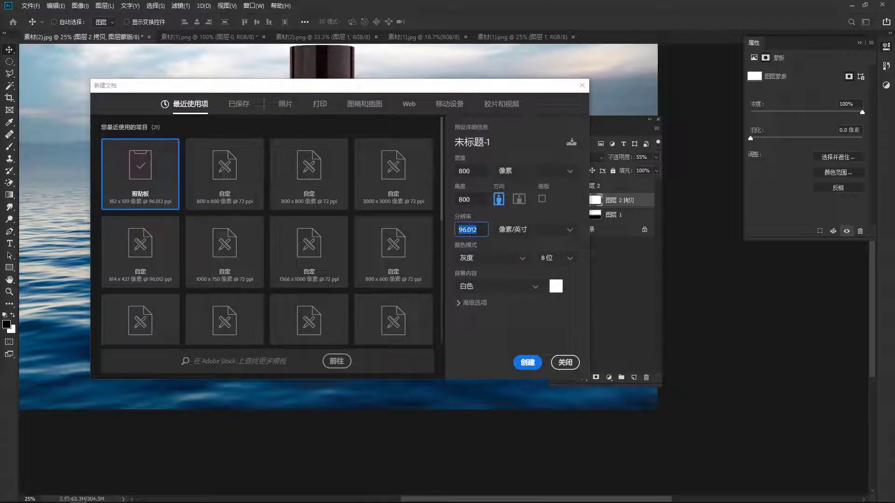
text(7)
text(2)
Set the new document's colour mode to RGB with white background and create it
click(489, 260)
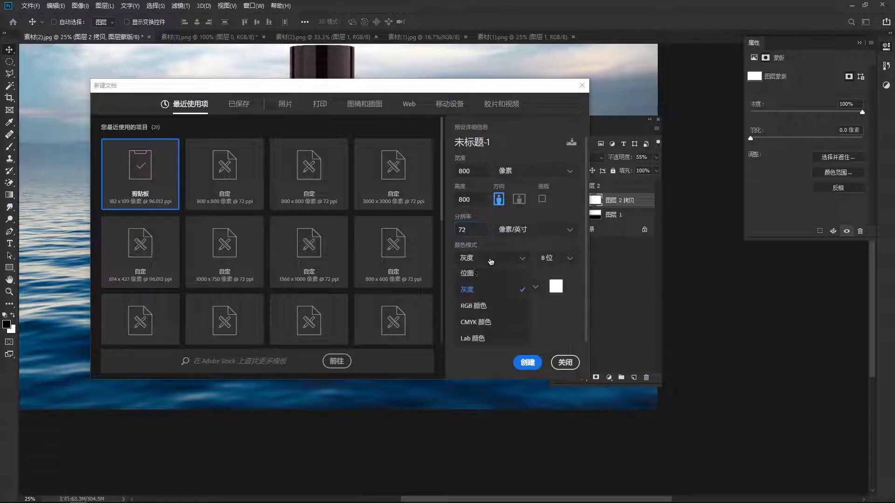
click(478, 308)
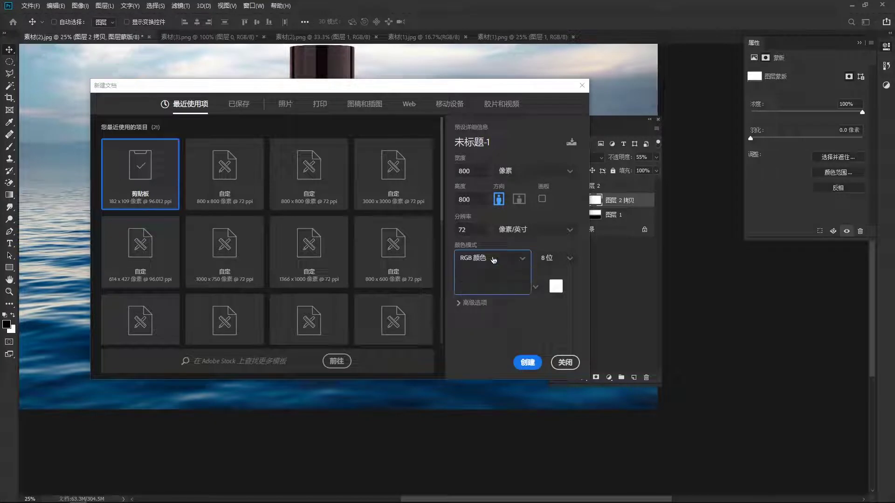
click(488, 261)
click(488, 288)
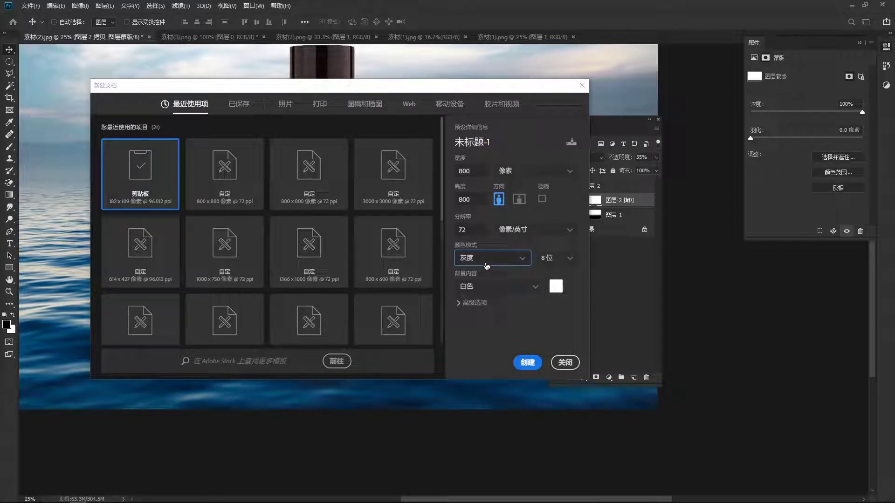
click(487, 266)
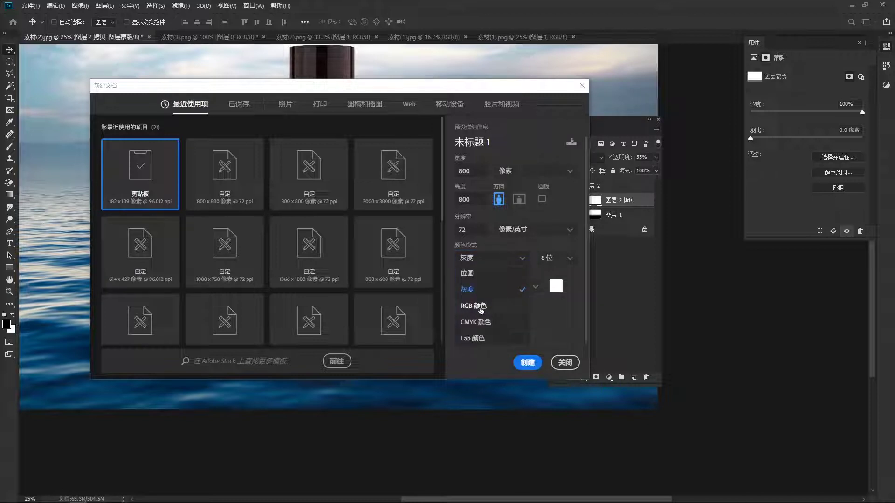
click(481, 307)
click(528, 363)
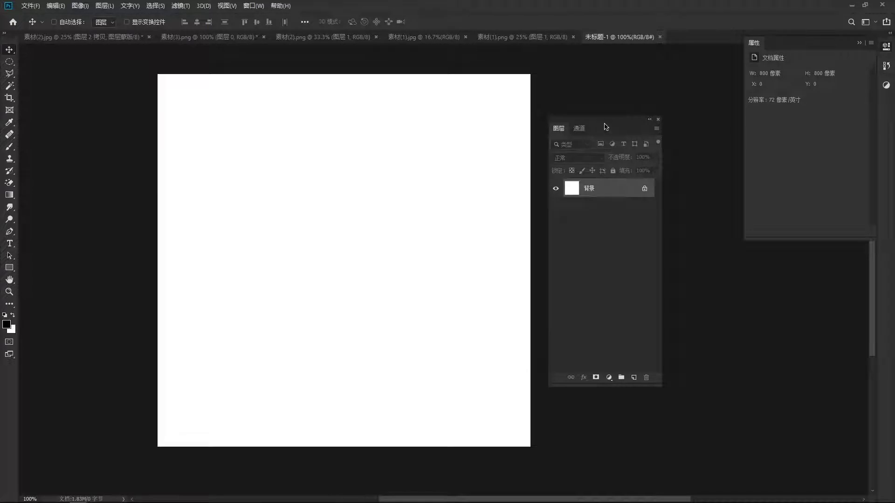
Fill the 800 × 800 canvas's Background solid black with Alt+Delete
drag(605, 126, 629, 123)
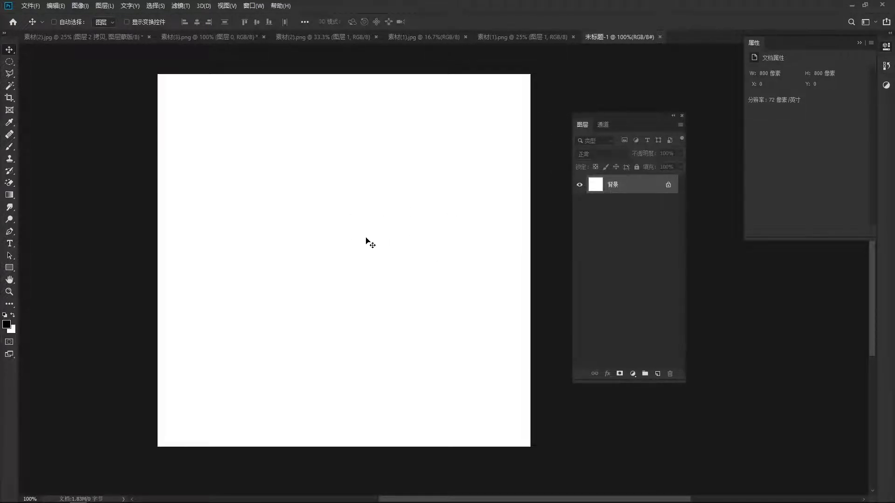
key(alt+Delete)
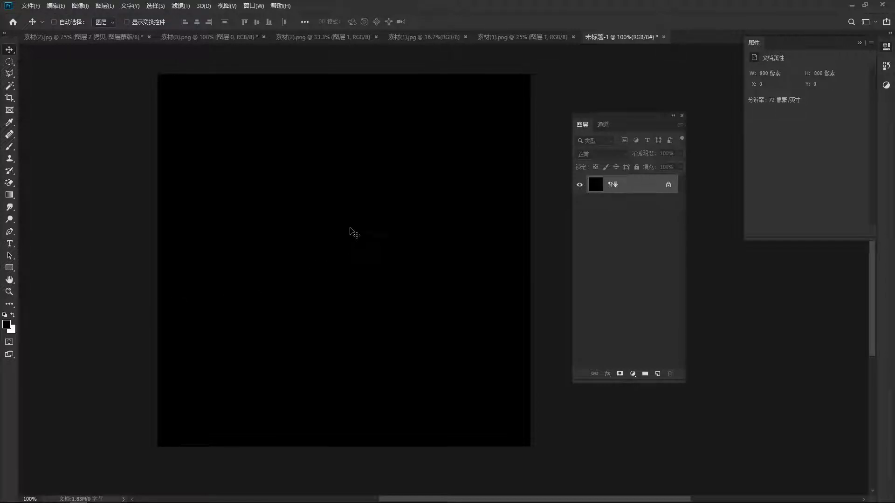
click(180, 6)
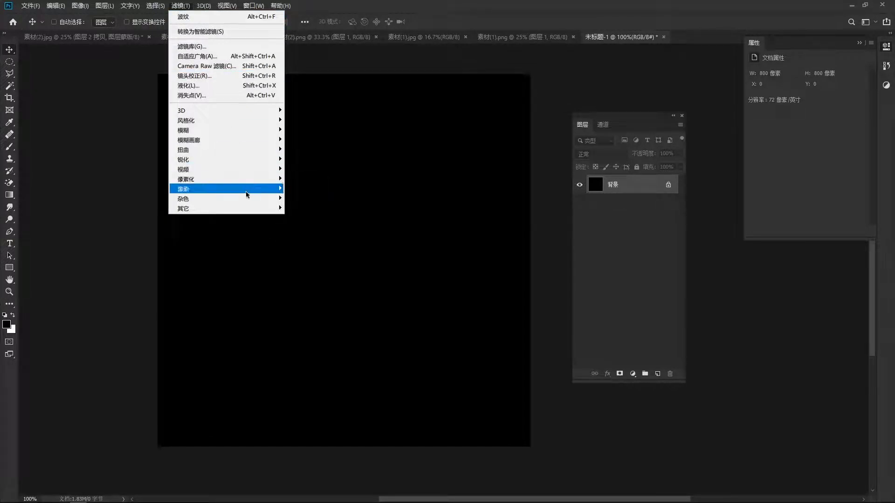
mouse_move(223, 188)
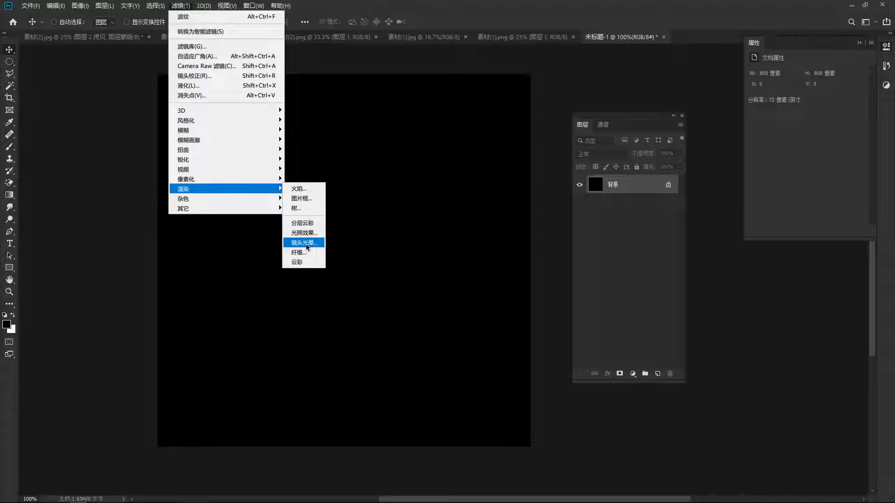
Render a centred 50–300 mm zoom Lens Flare at 118% brightness on the black canvas
click(307, 243)
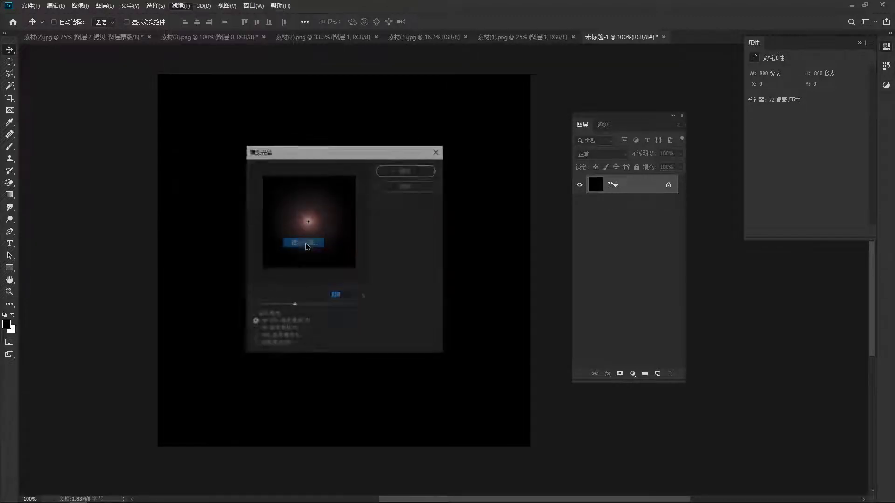
drag(330, 155, 344, 131)
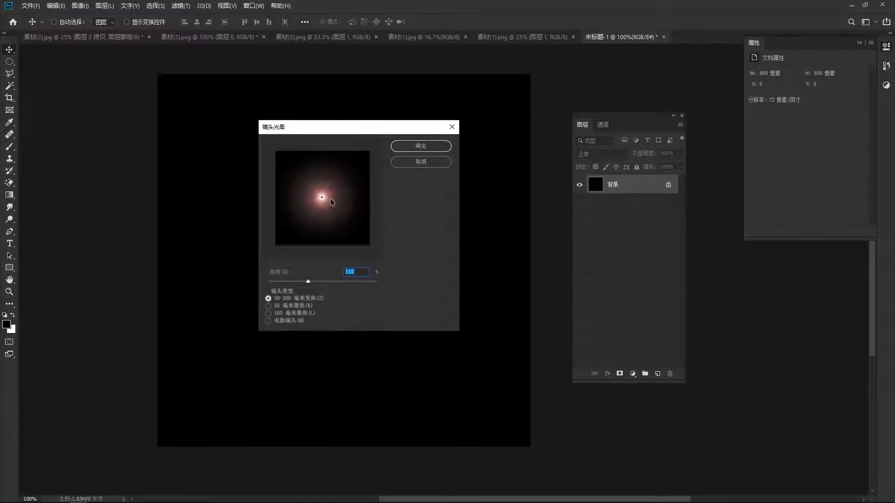
mouse_move(322, 199)
mouse_down()
mouse_move(302, 230)
mouse_move(349, 196)
mouse_move(314, 168)
mouse_move(300, 210)
mouse_move(337, 201)
mouse_move(290, 175)
mouse_move(299, 216)
mouse_move(325, 197)
mouse_move(319, 186)
mouse_move(322, 199)
mouse_up()
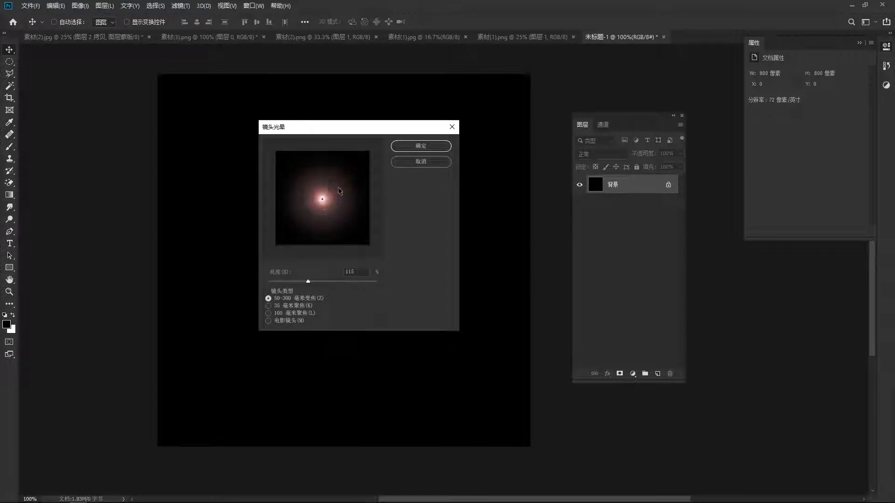
drag(307, 283, 310, 283)
click(417, 148)
click(416, 147)
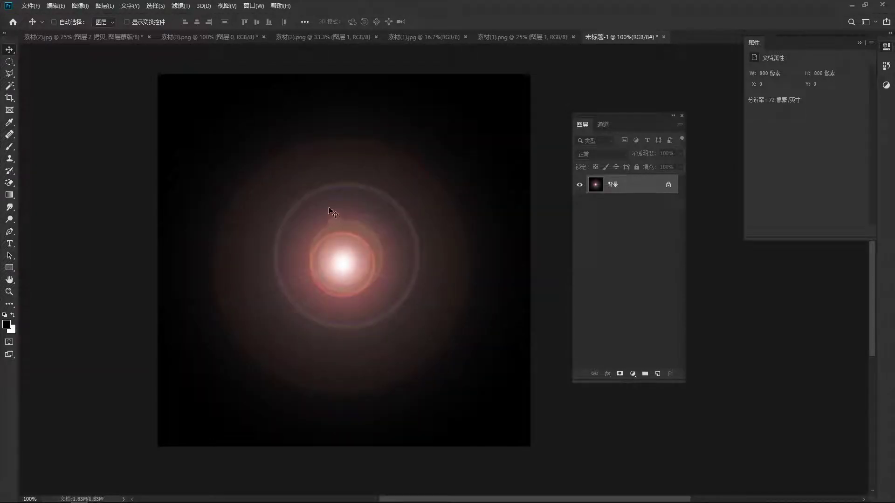
click(180, 7)
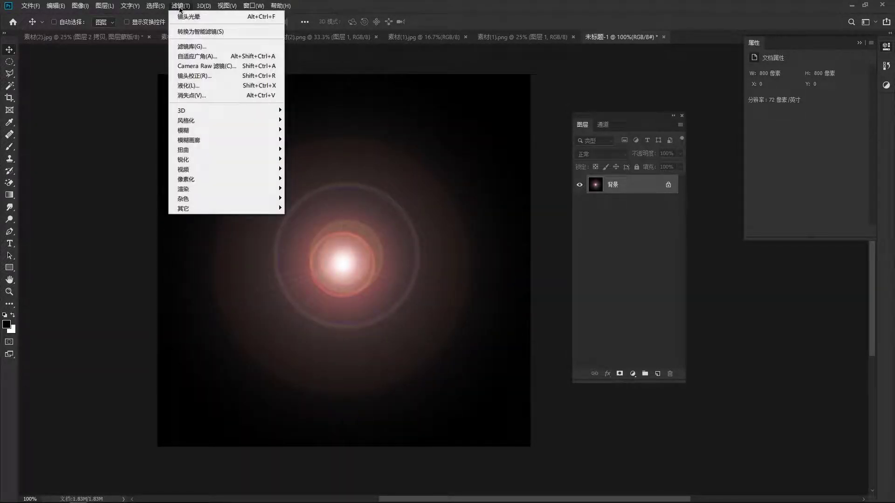
In the Filter Gallery, preview Halftone Pattern, Glass, Ocean Ripple, Sumi-e, Angled Strokes, Charcoal and Reticulation
click(193, 47)
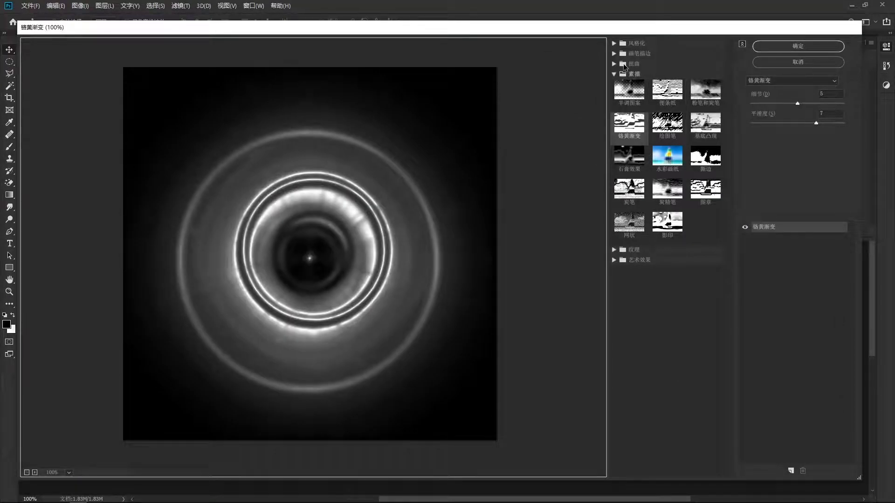
click(614, 64)
click(614, 54)
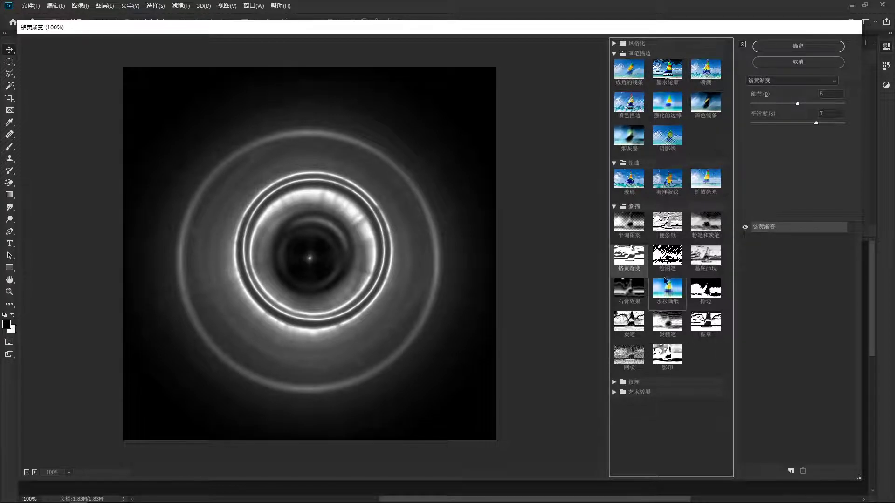
click(631, 225)
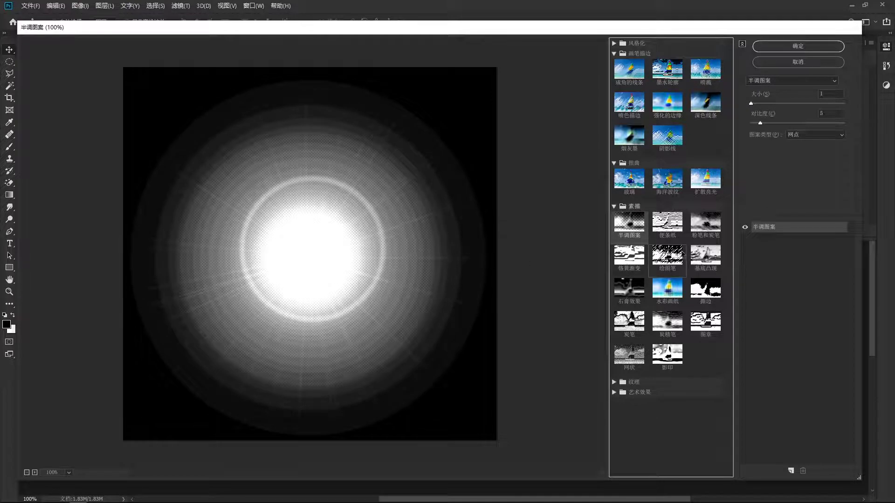
click(640, 183)
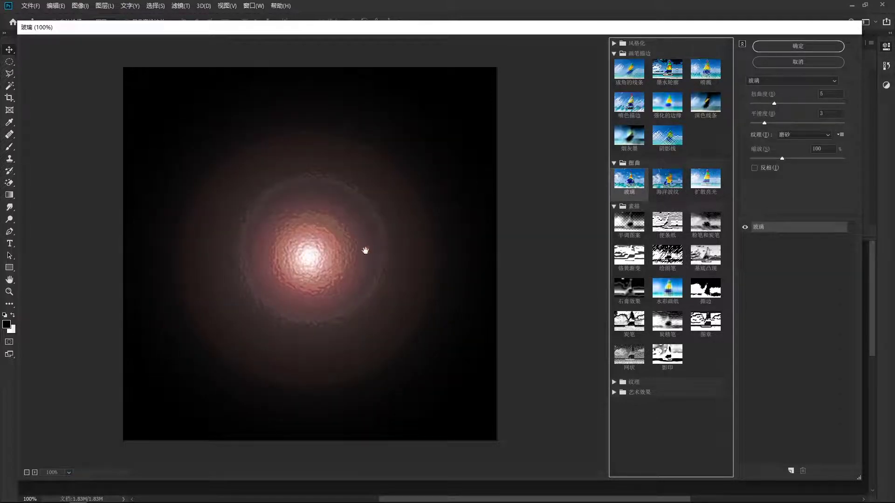
click(671, 181)
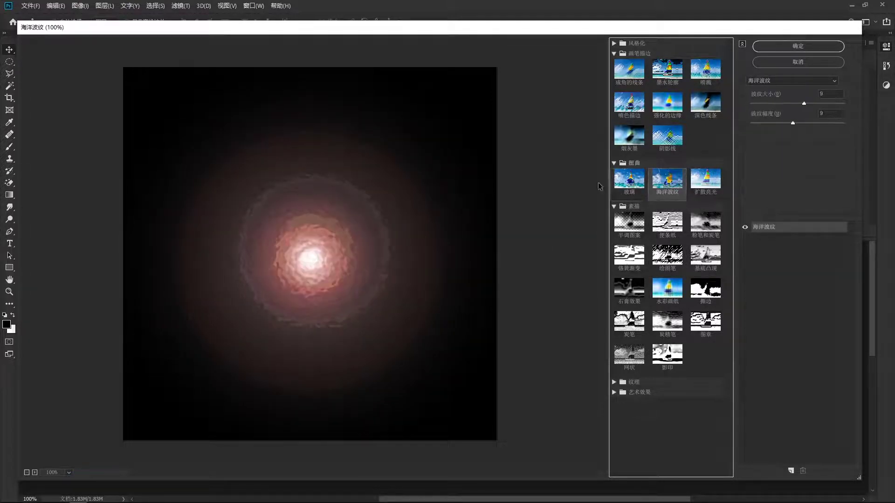
click(632, 139)
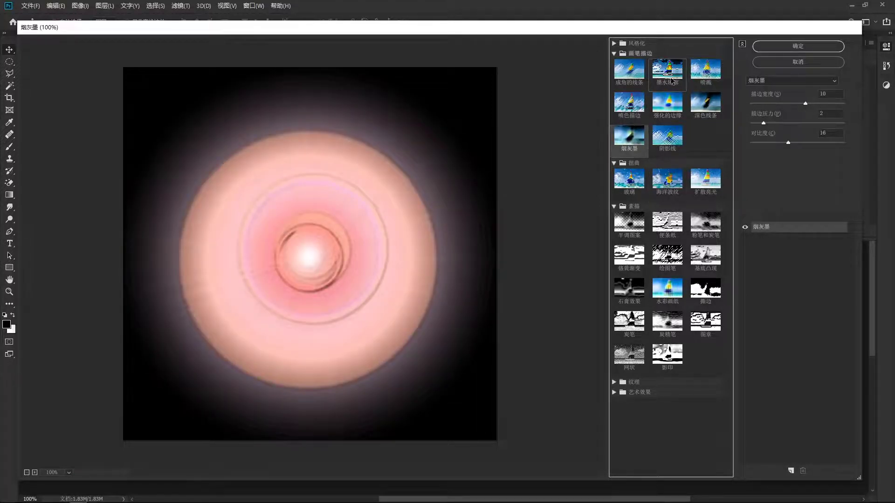
click(629, 70)
click(629, 321)
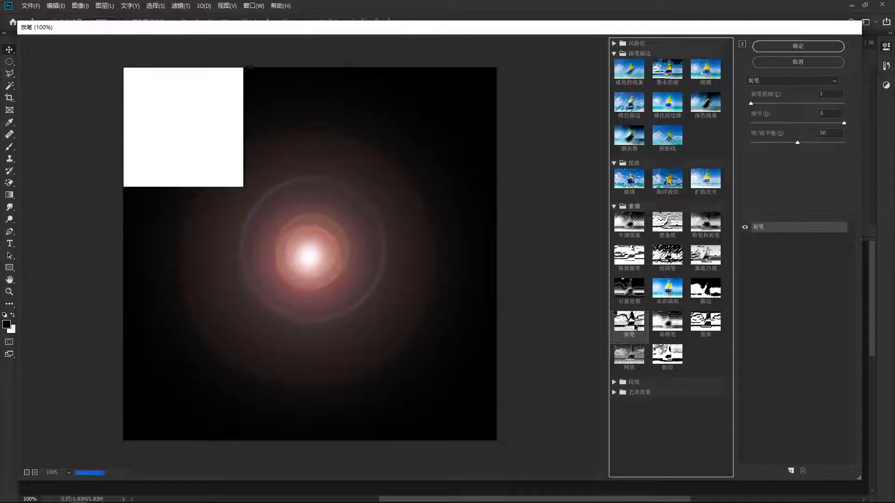
click(633, 358)
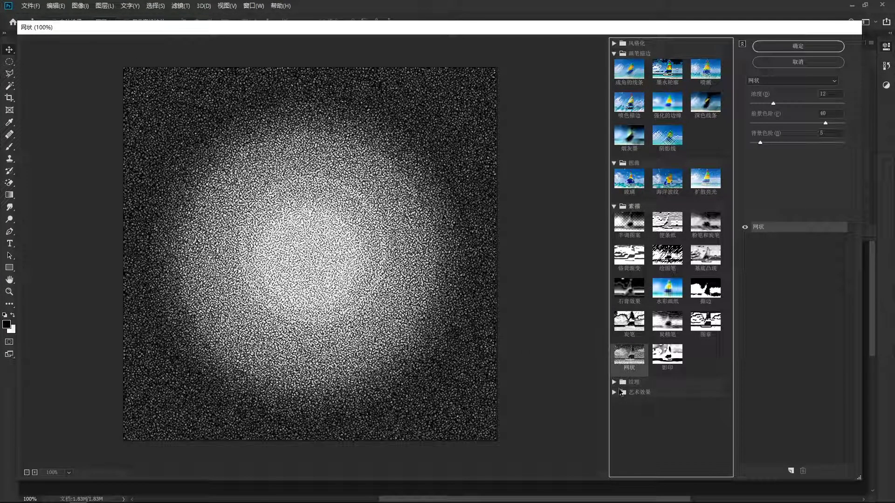
Preview the Texture filters, then apply Chrome with detail 5 and smoothness 7
click(614, 382)
click(629, 399)
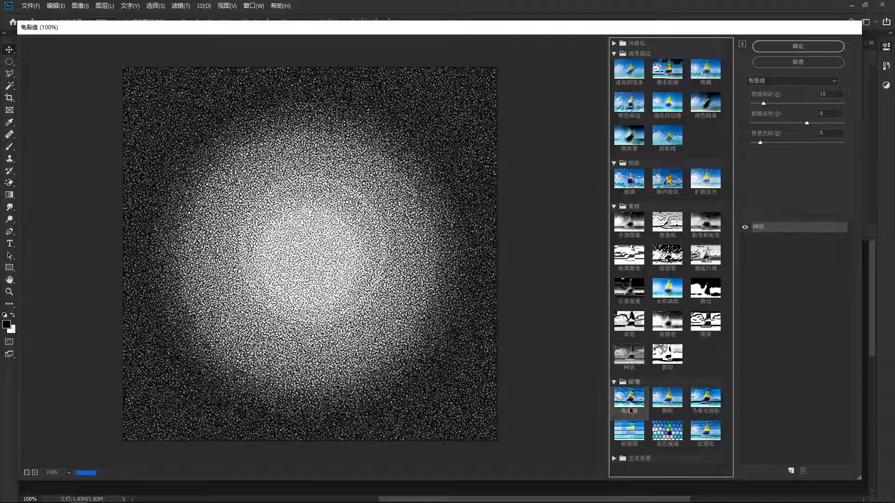
click(705, 444)
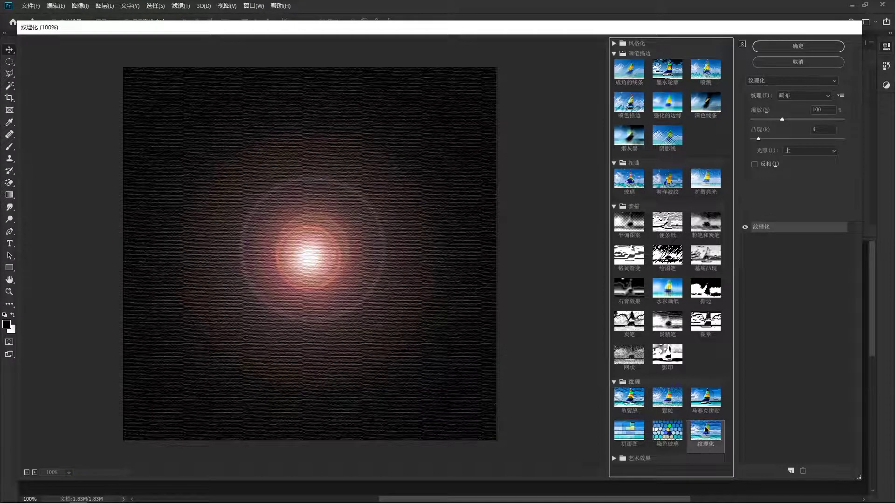
click(701, 405)
click(666, 431)
click(634, 433)
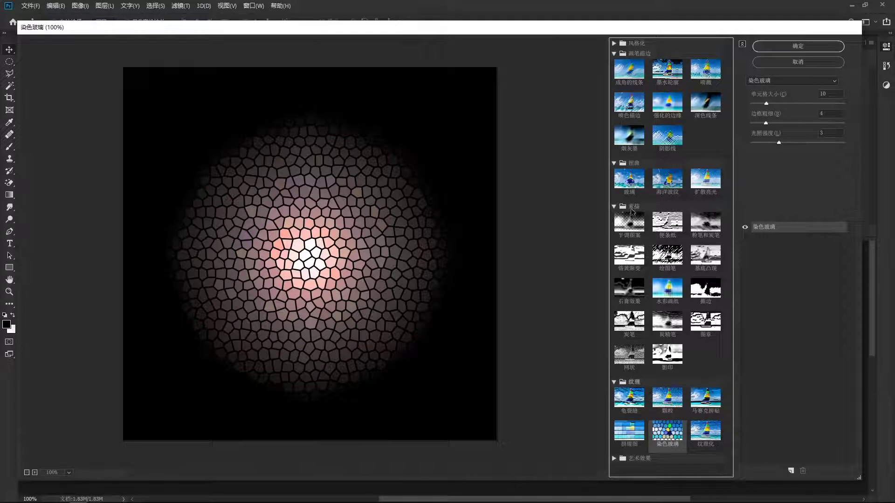
click(631, 264)
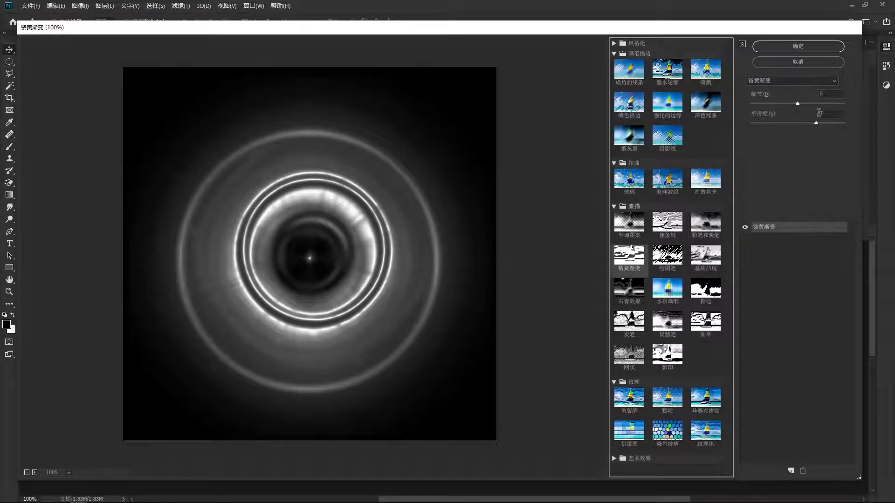
click(797, 46)
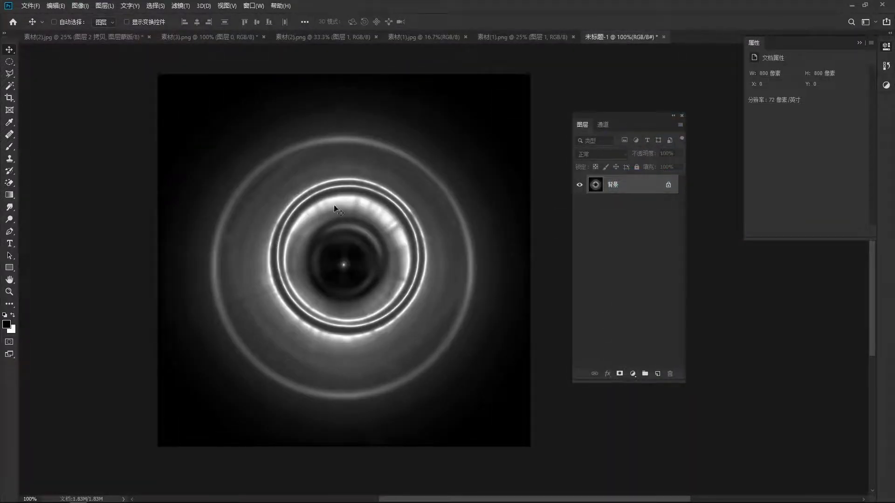
Apply a ZigZag Pond Ripples distortion with amount 84 and fewer ridges
click(180, 6)
mouse_move(210, 149)
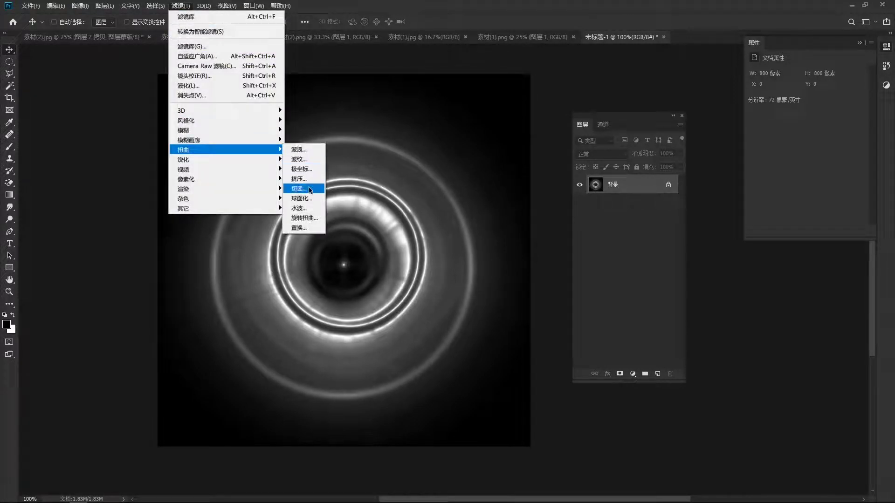
click(301, 211)
drag(496, 117, 350, 115)
click(293, 245)
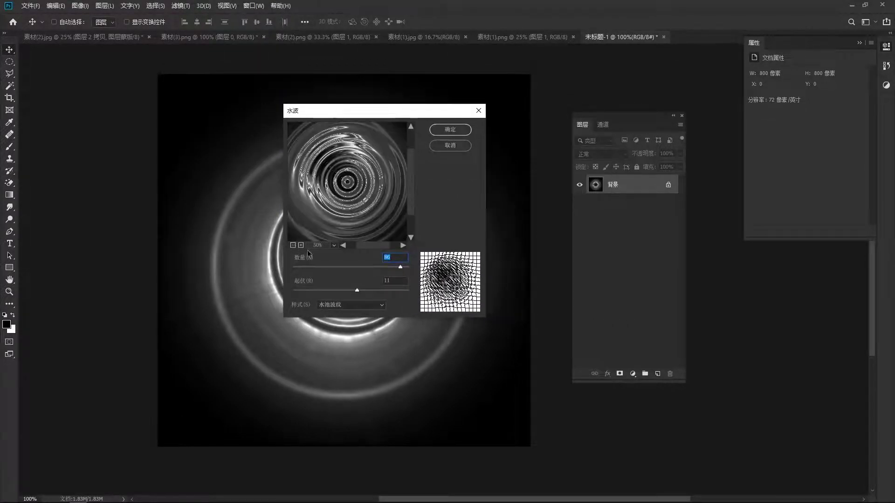
mouse_move(400, 266)
mouse_down()
mouse_move(313, 267)
mouse_move(399, 268)
mouse_up()
click(354, 307)
click(347, 313)
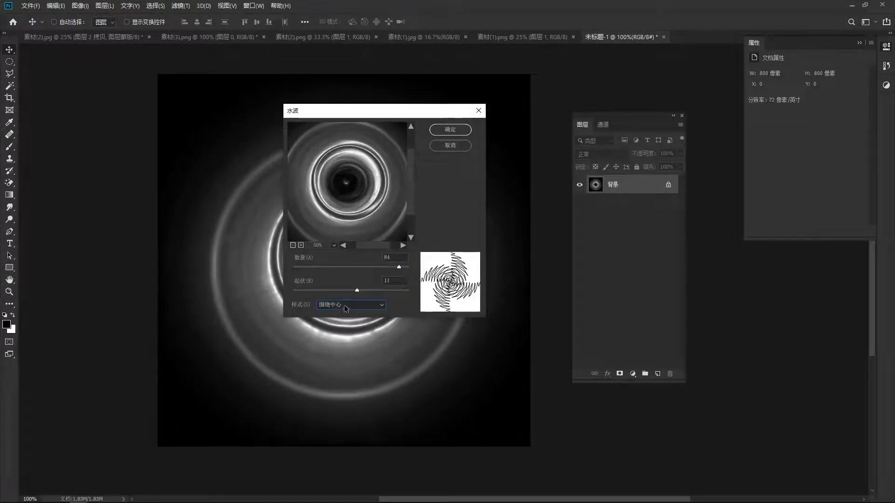
scroll(344, 305, down, 1)
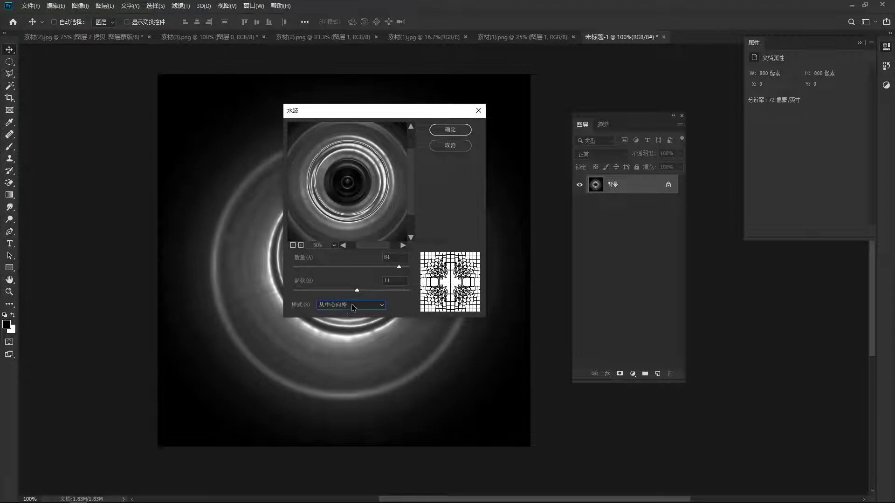
scroll(353, 307, down, 1)
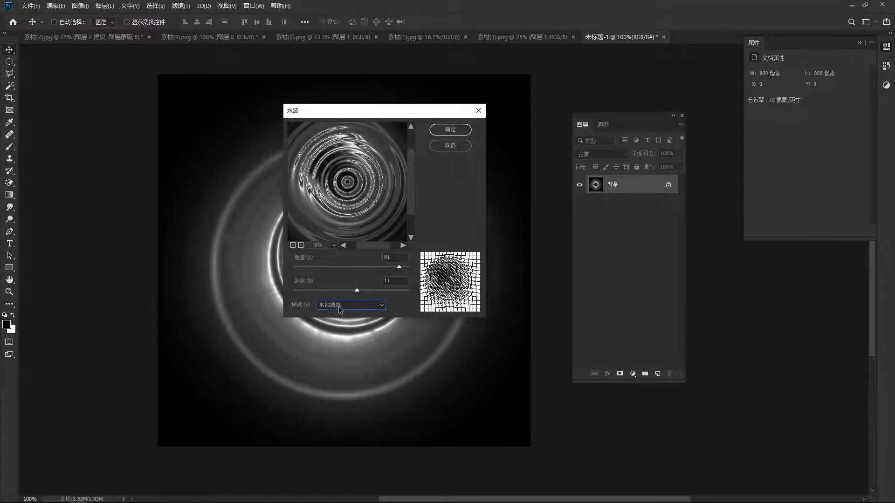
mouse_move(357, 290)
mouse_down()
mouse_move(335, 290)
mouse_move(357, 293)
mouse_up()
click(450, 129)
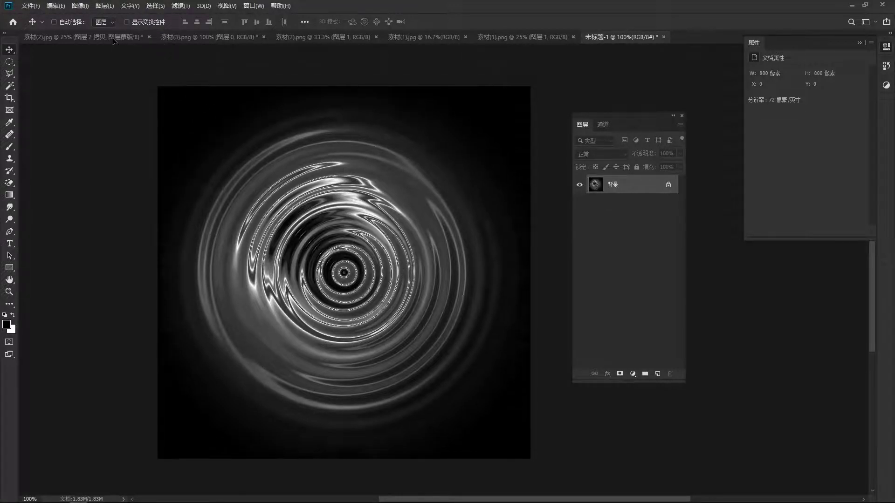
click(84, 37)
Drag the ripple image into the bottle scene and enlarge it to about 270%
mouse_move(313, 240)
mouse_down()
mouse_move(345, 289)
mouse_move(229, 280)
mouse_up()
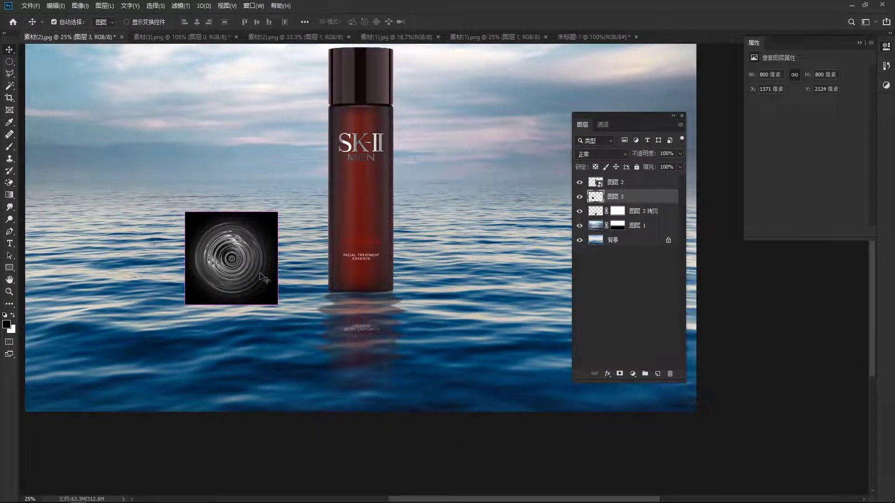
key(ctrl+t)
drag(277, 213, 355, 133)
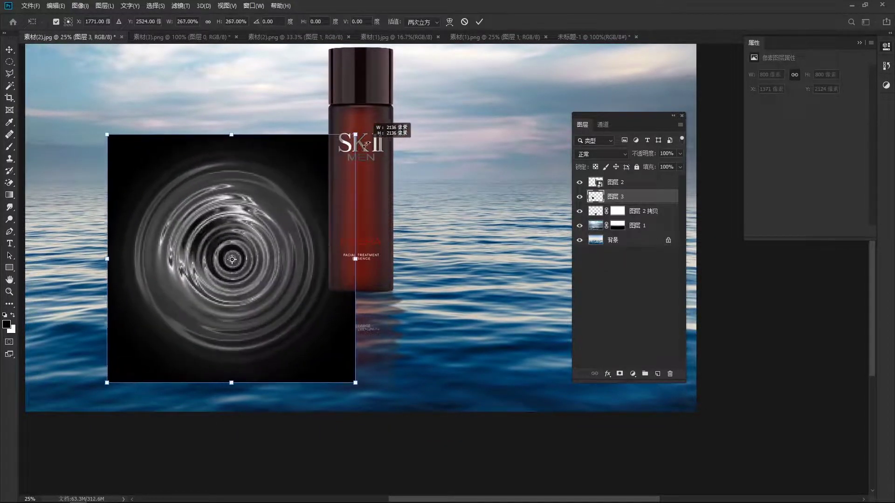
drag(307, 241, 281, 239)
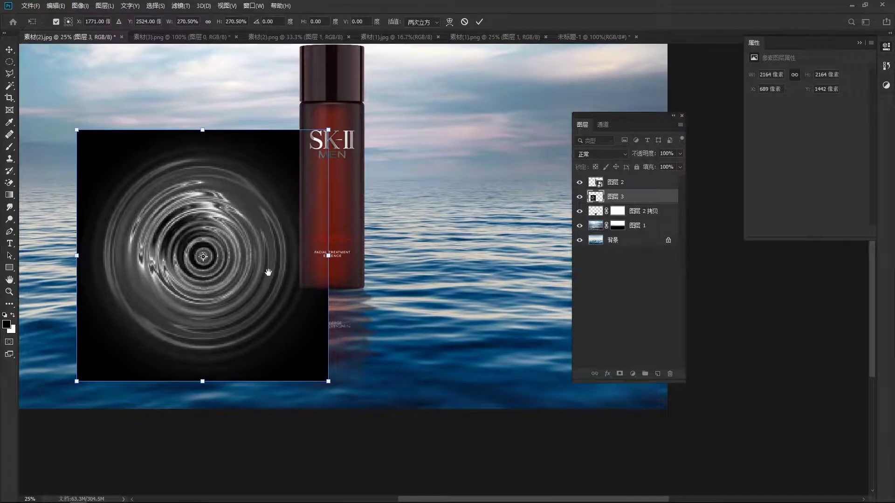
mouse_move(269, 272)
mouse_down()
mouse_move(246, 277)
mouse_move(232, 260)
mouse_move(265, 278)
mouse_move(293, 278)
mouse_up()
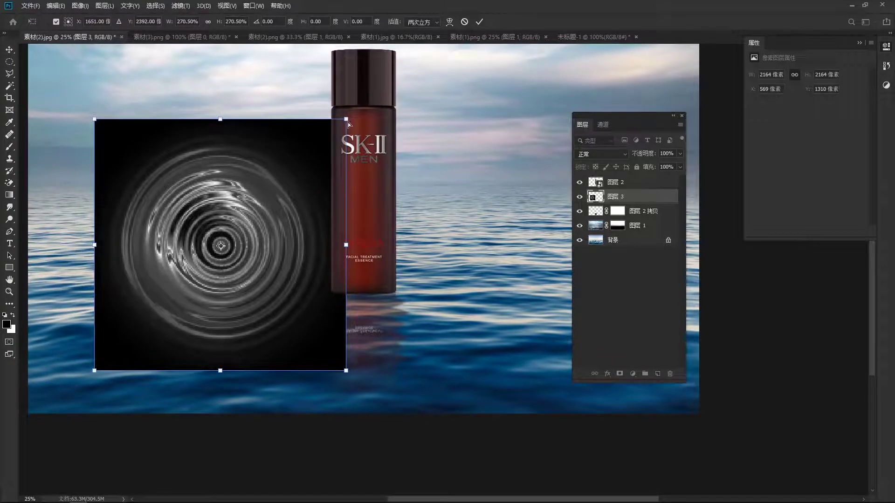
Distort the ripple layer's corners into a flat perspective plane on the water
drag(345, 119, 276, 125)
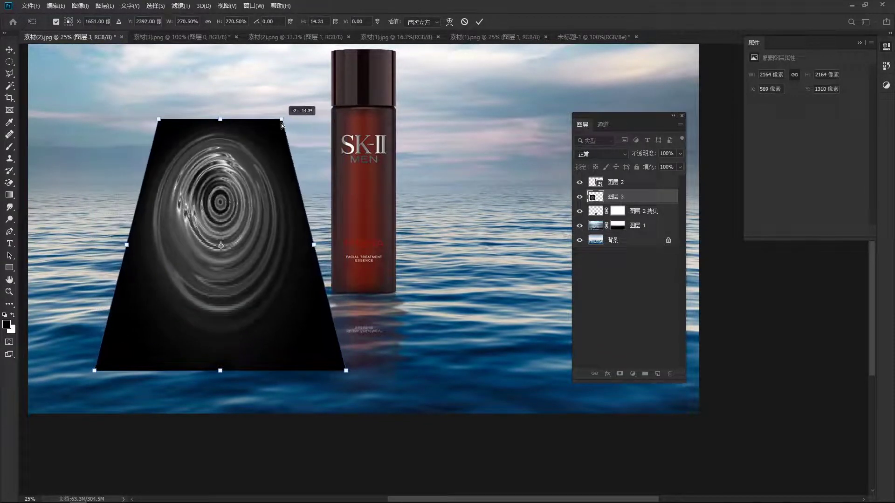
drag(220, 119, 220, 262)
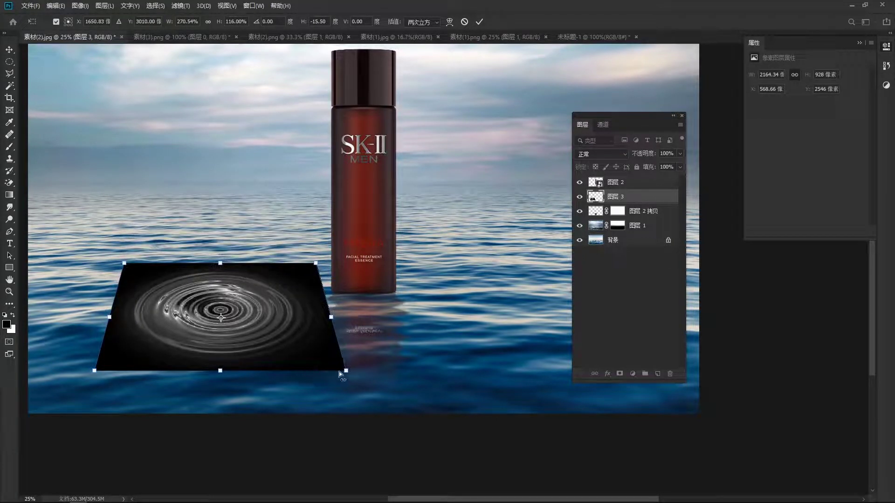
mouse_move(346, 371)
mouse_down()
mouse_move(426, 371)
mouse_move(405, 371)
mouse_up()
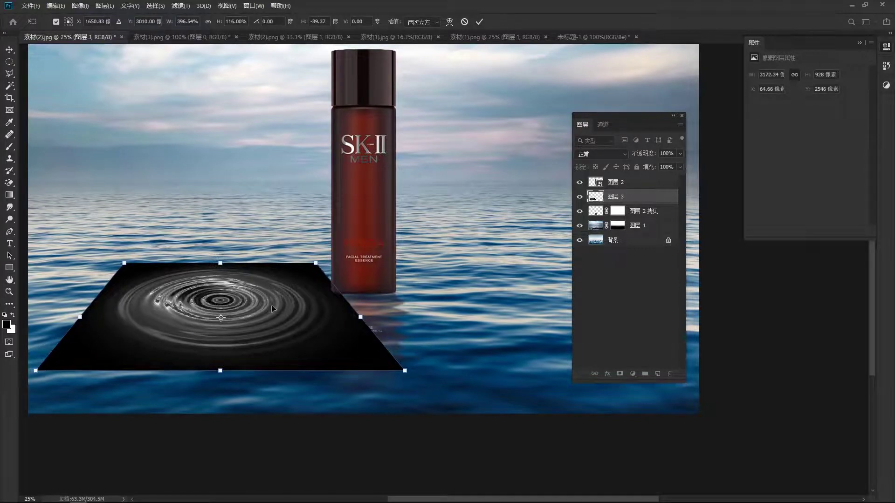
drag(274, 315, 203, 311)
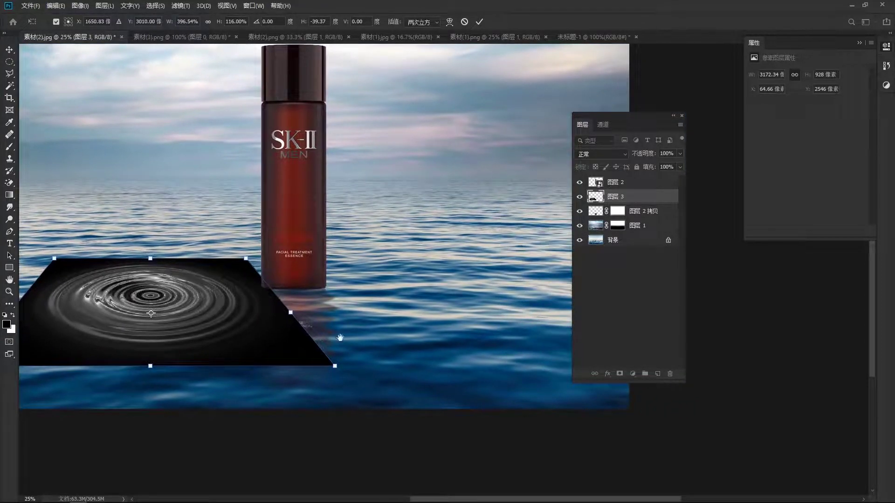
drag(340, 337, 391, 344)
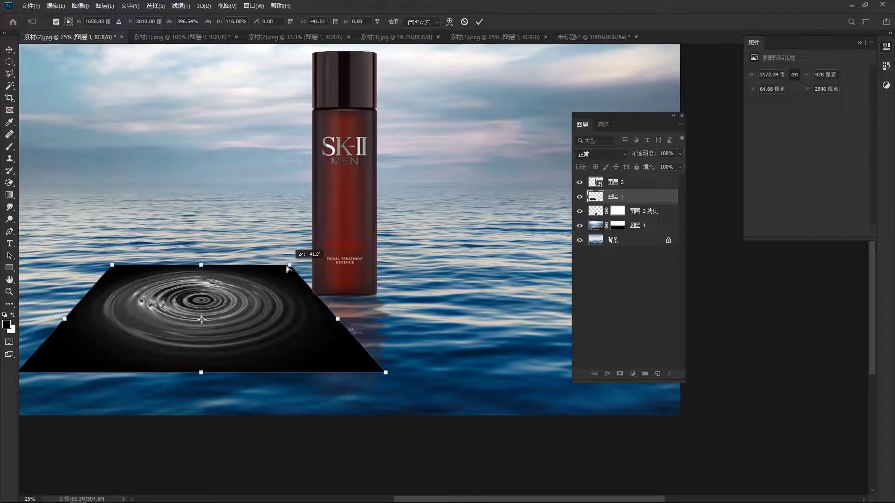
drag(297, 268, 286, 266)
drag(201, 265, 201, 296)
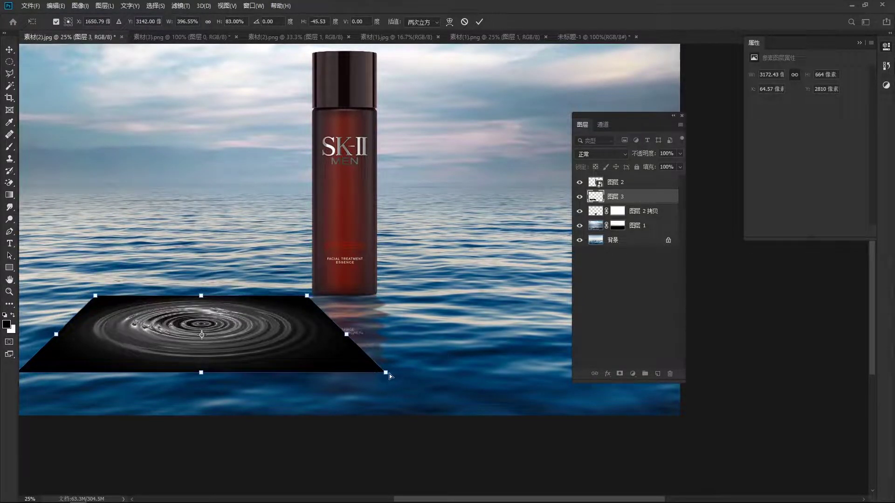
drag(387, 373, 419, 371)
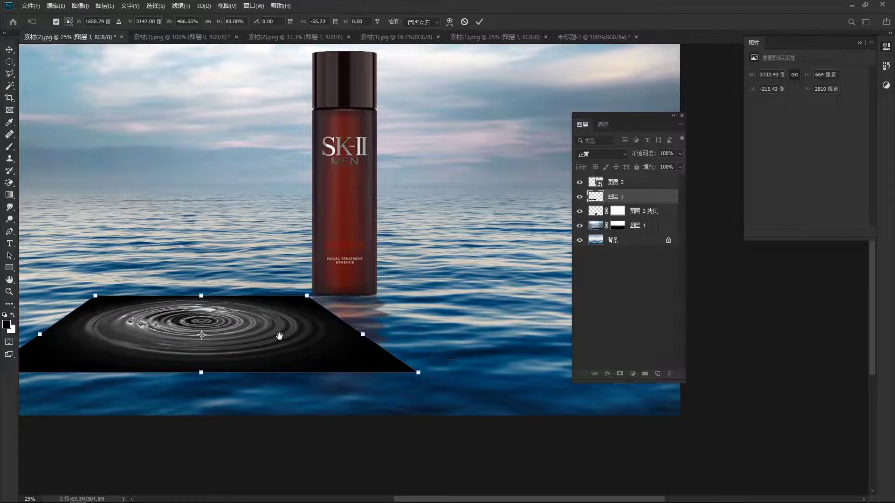
mouse_move(279, 338)
mouse_down()
mouse_move(240, 333)
mouse_move(343, 311)
mouse_move(390, 289)
mouse_up()
Commit the transform and set the ripple layer's blend mode to 滤色 (Screen)
key(Return)
scroll(238, 293, up, 1)
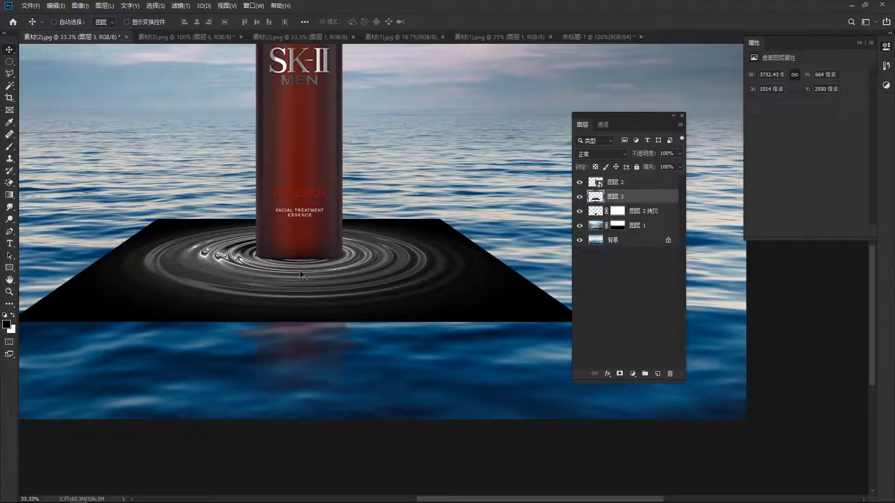
click(606, 157)
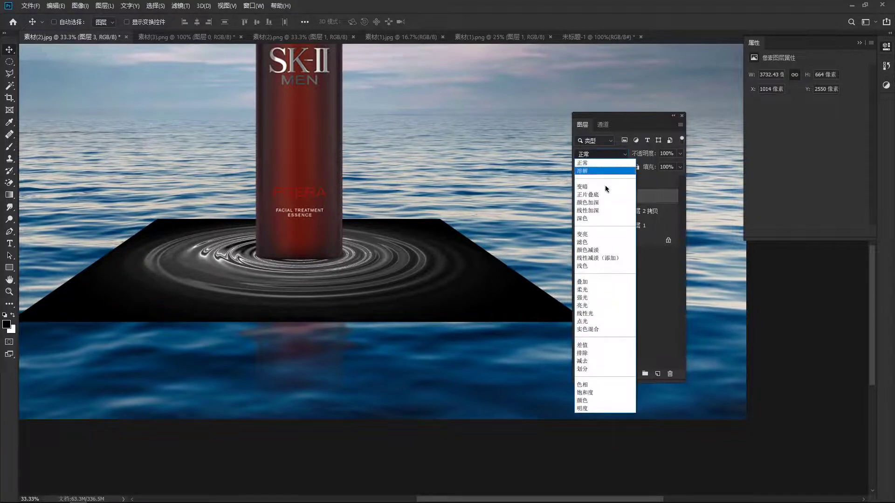
click(589, 242)
Position the ripple rings around the bottle's base, comparing with the reflection toggled
drag(300, 313, 299, 307)
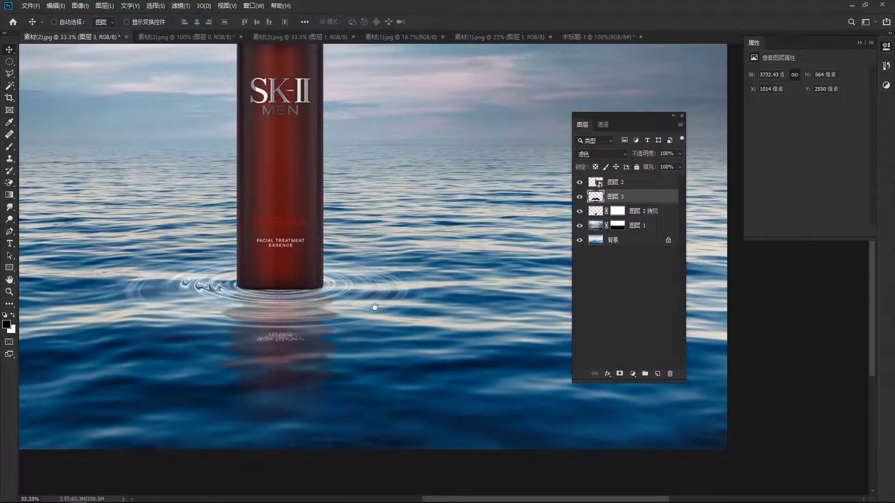
drag(457, 303, 531, 274)
click(580, 212)
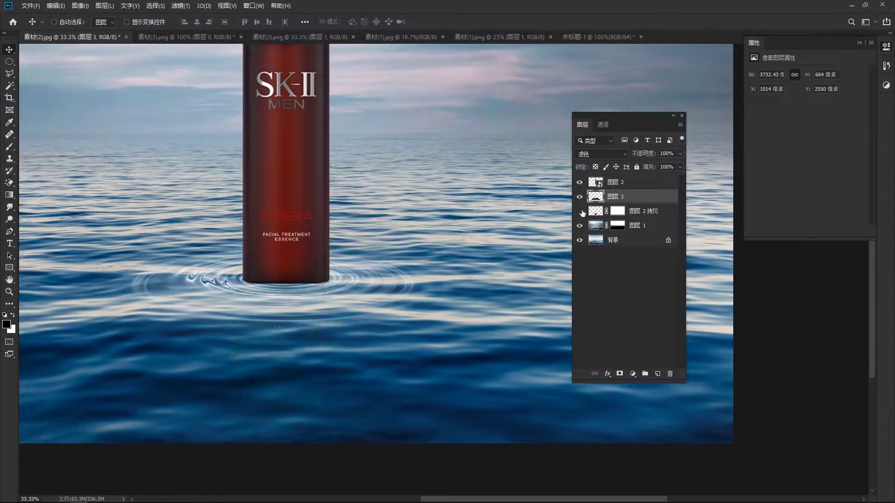
drag(345, 305, 344, 309)
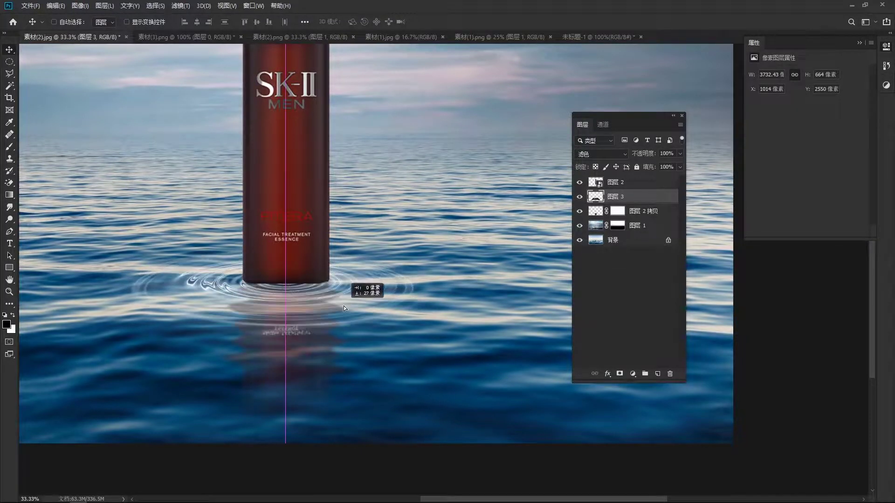
scroll(353, 267, down, 1)
mouse_move(353, 267)
mouse_down()
mouse_move(378, 307)
mouse_move(384, 278)
mouse_up()
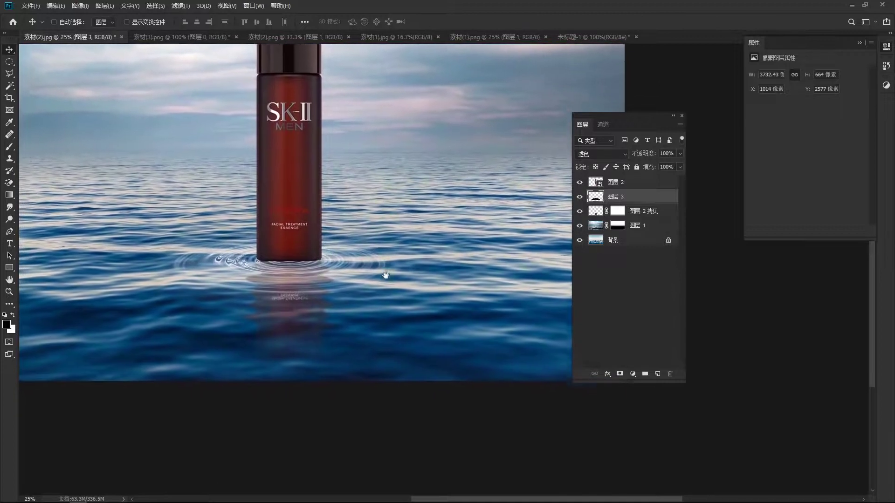
scroll(465, 308, up, 1)
Add a layer mask to 图层 3 and fade its outer ripple edges with a 700 px soft black brush
click(619, 374)
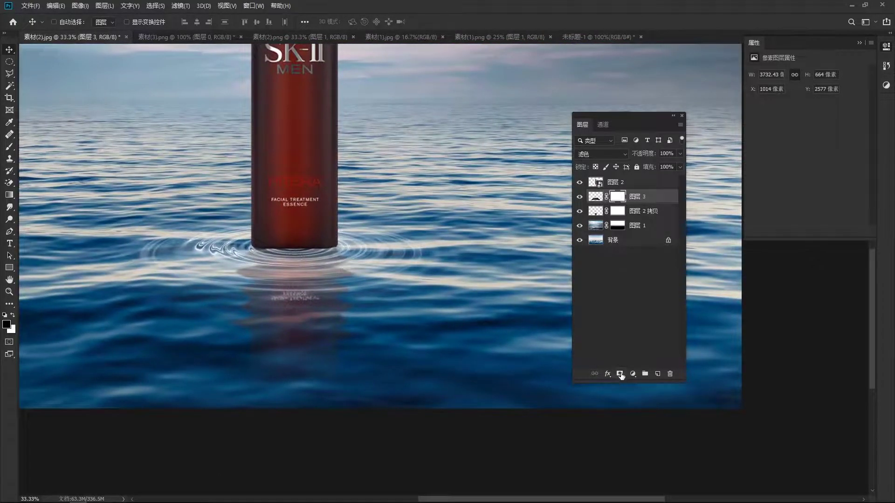
key(b)
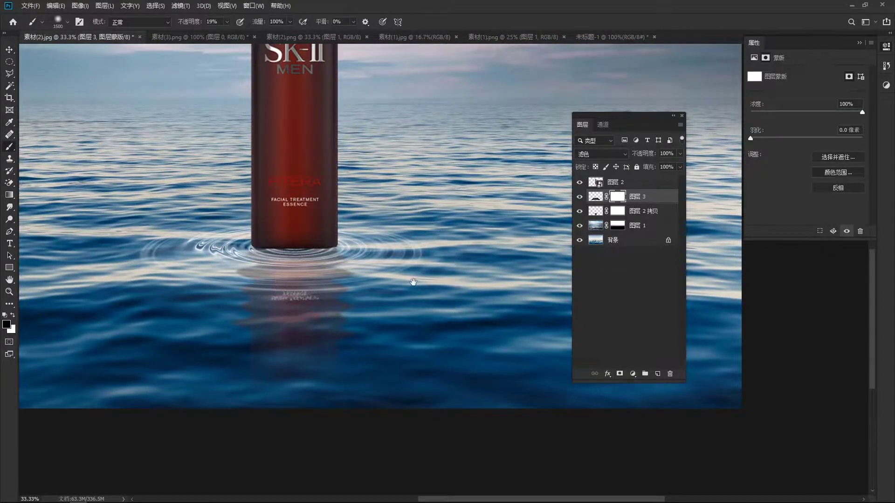
drag(410, 286, 402, 286)
key(bracketleft)
key(bracketleft)
key(bracketleft)
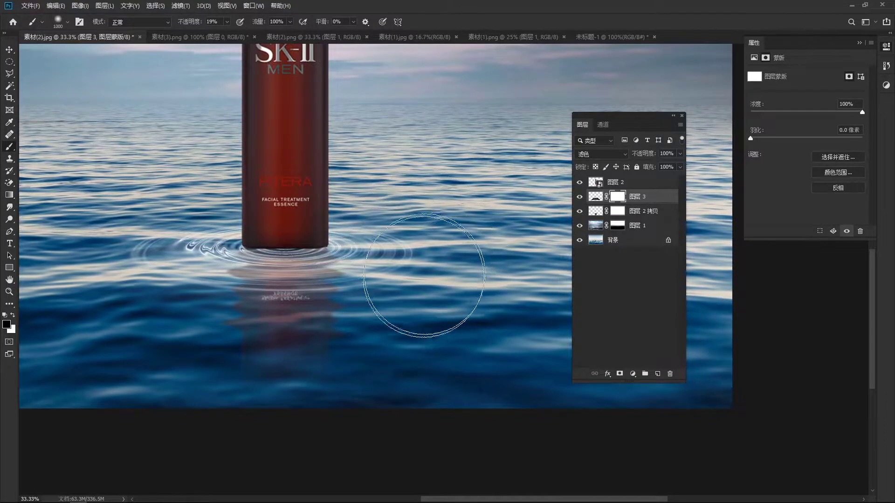
drag(438, 286, 440, 280)
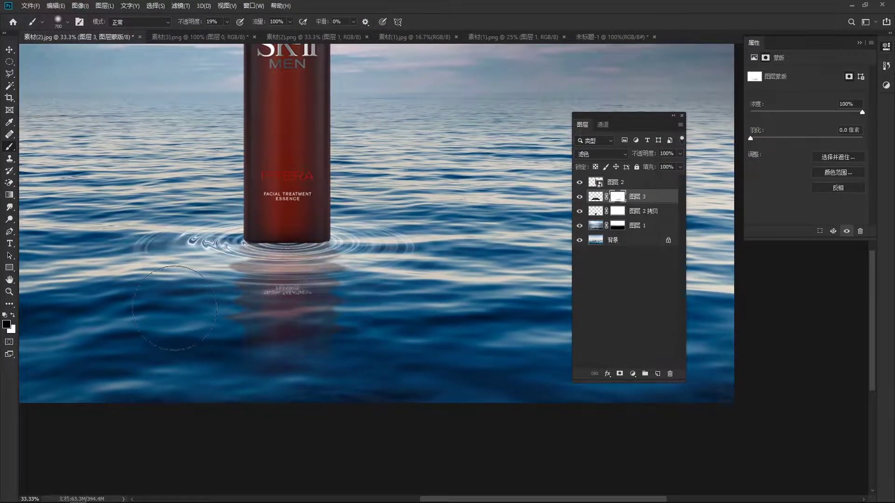
drag(195, 273, 173, 309)
drag(316, 319, 296, 358)
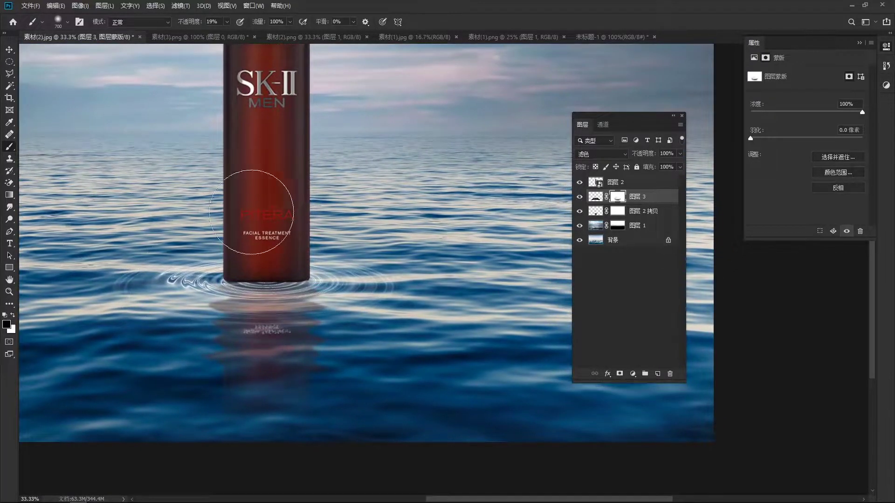
drag(384, 355, 226, 350)
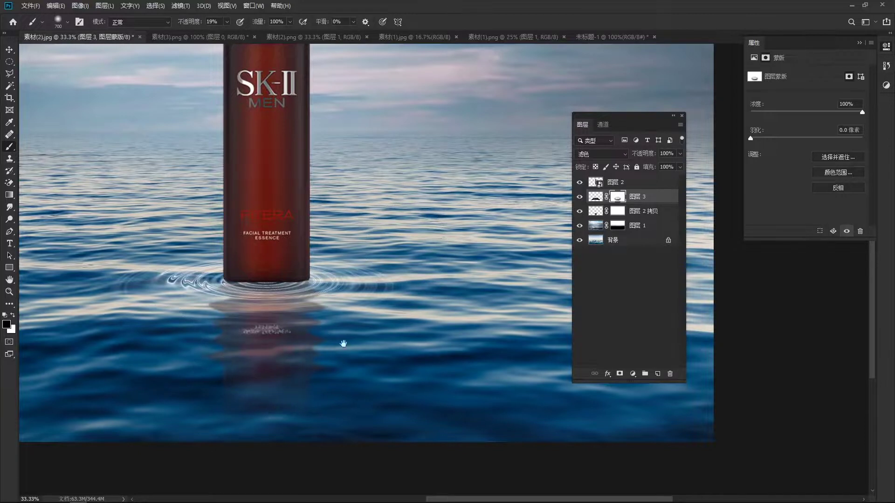
Move the ripple layer 图层 3 below the 图层 2 拷贝 reflection layer
key(ctrl+minus)
mouse_move(408, 225)
mouse_down()
mouse_move(339, 259)
mouse_move(285, 254)
mouse_up()
key(v)
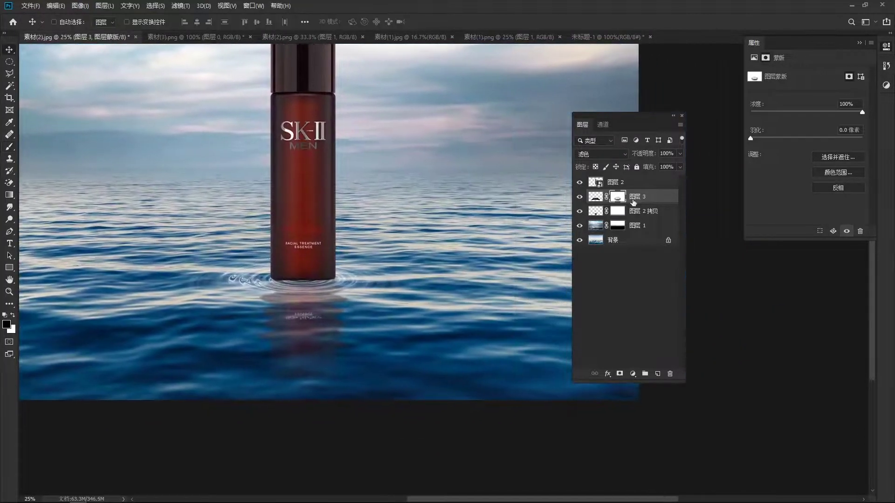
drag(643, 201, 640, 213)
mouse_move(365, 286)
mouse_down()
mouse_move(345, 355)
mouse_move(309, 319)
mouse_up()
Compare the ripple layer on and off, then duplicate 图层 3 as 图层 3 拷贝
key(ctrl+plus)
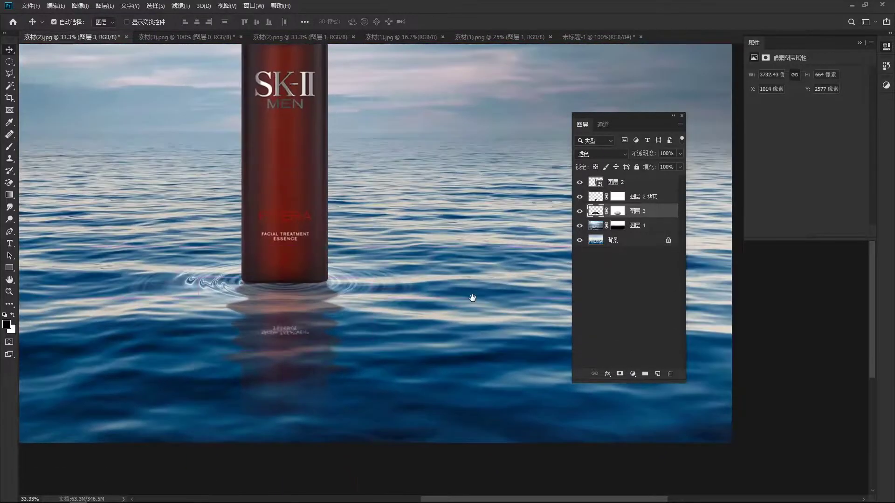
click(580, 212)
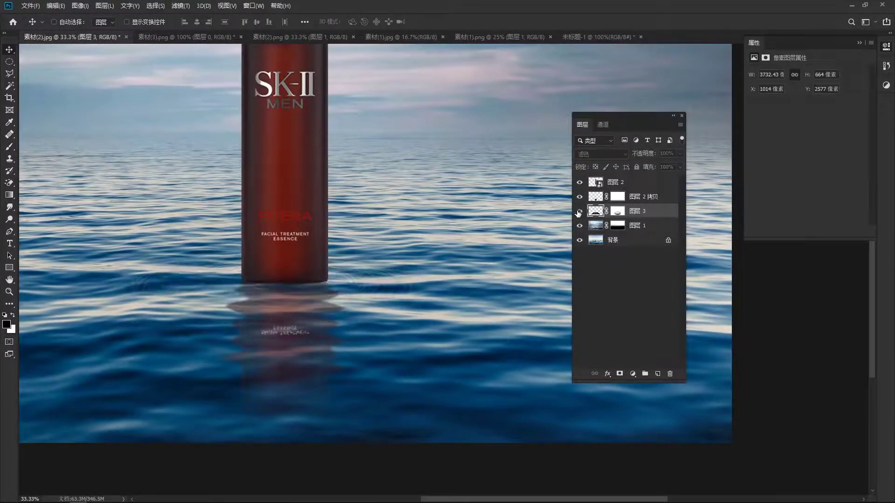
key(ctrl)
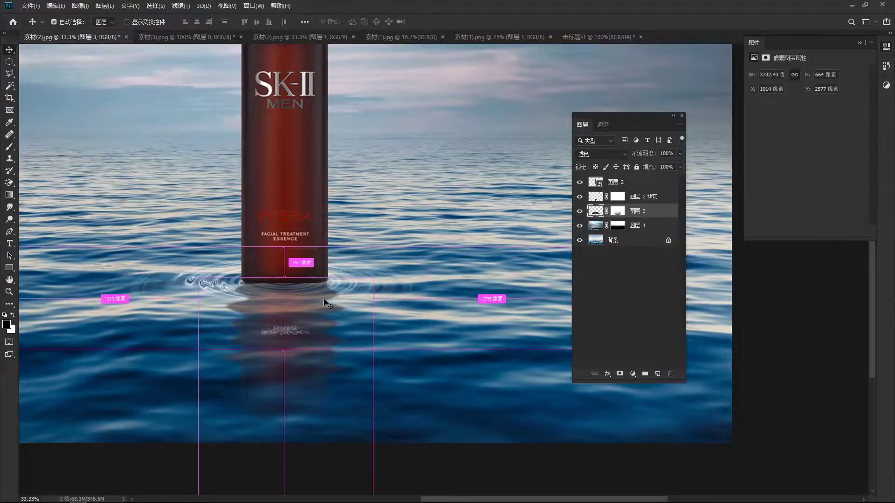
key(ctrl+j)
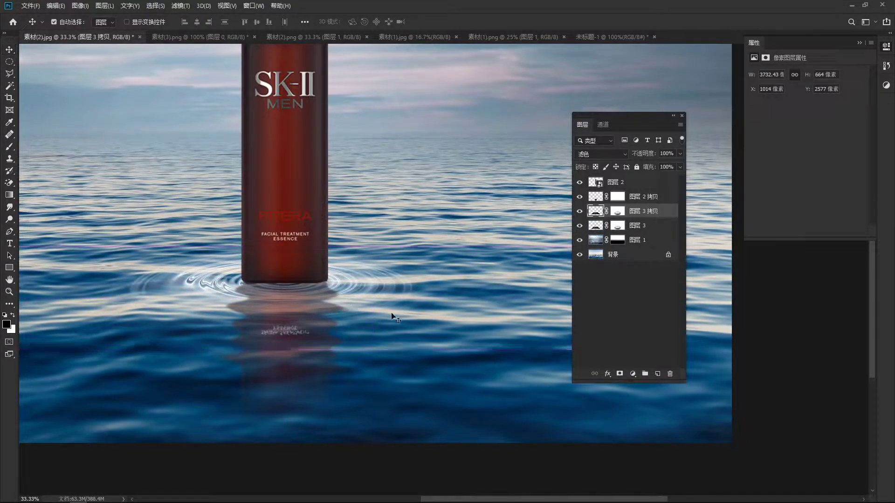
Scale 图层 3 拷贝 to about 53% around its centre for tighter rings at the bottle base
key(ctrl+t)
scroll(318, 299, down, 1)
drag(370, 323, 243, 306)
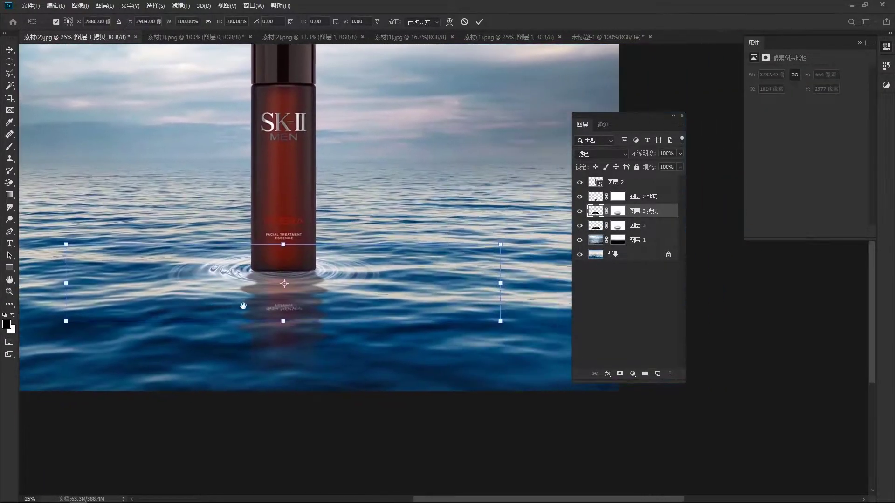
drag(499, 321, 398, 303)
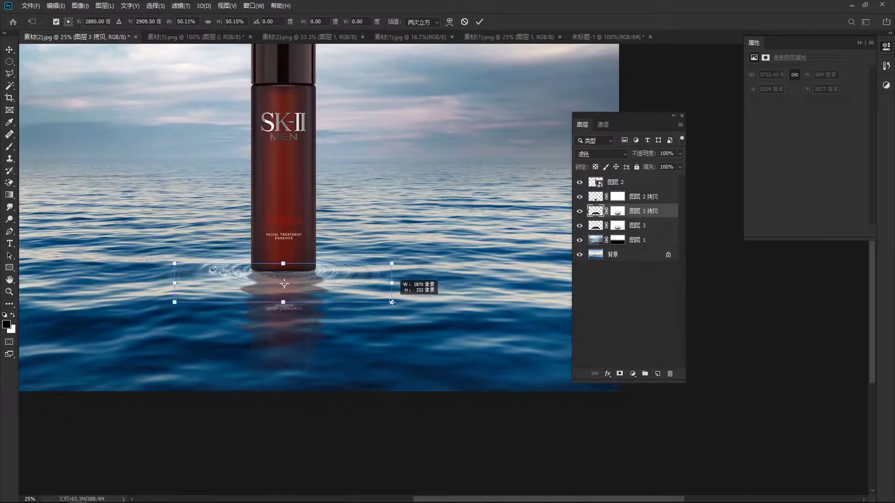
key(Return)
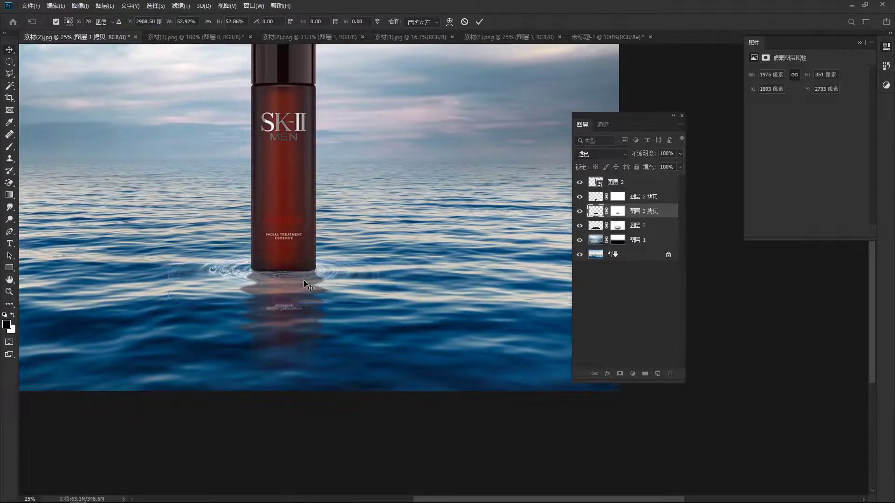
scroll(303, 289, up, 2)
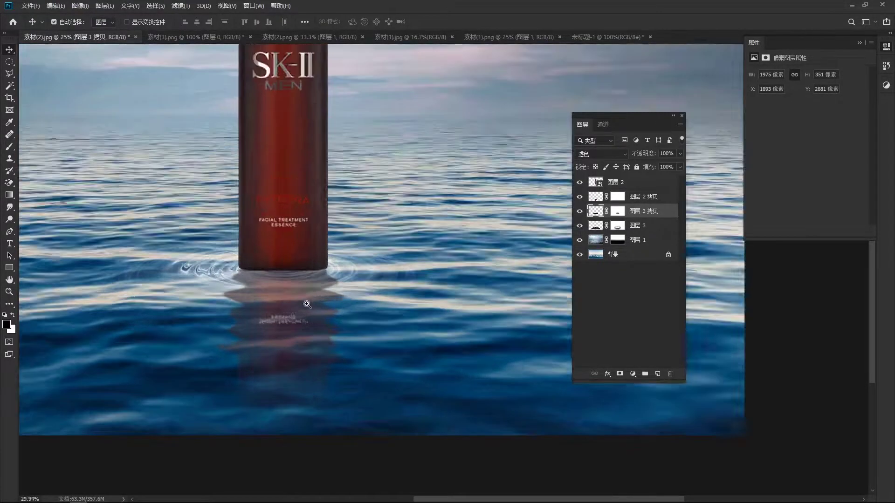
scroll(310, 293, up, 3)
drag(348, 292, 367, 282)
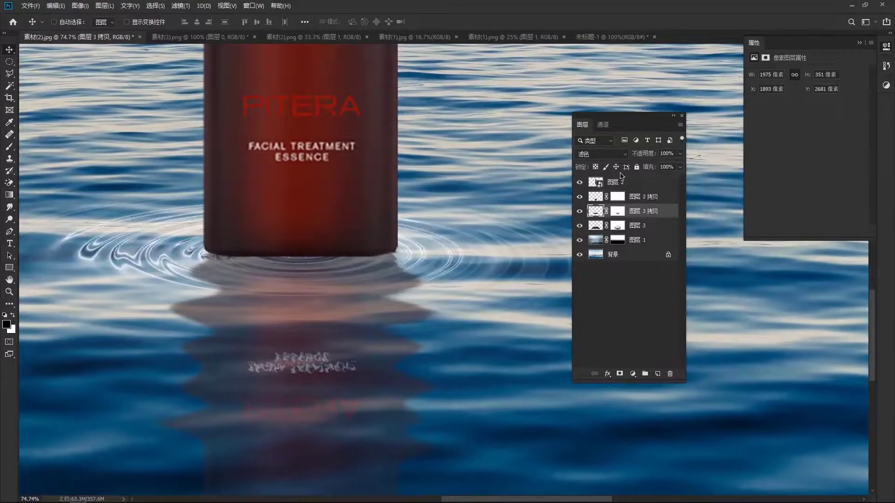
scroll(298, 266, down, 1)
scroll(317, 271, down, 1)
scroll(335, 275, down, 2)
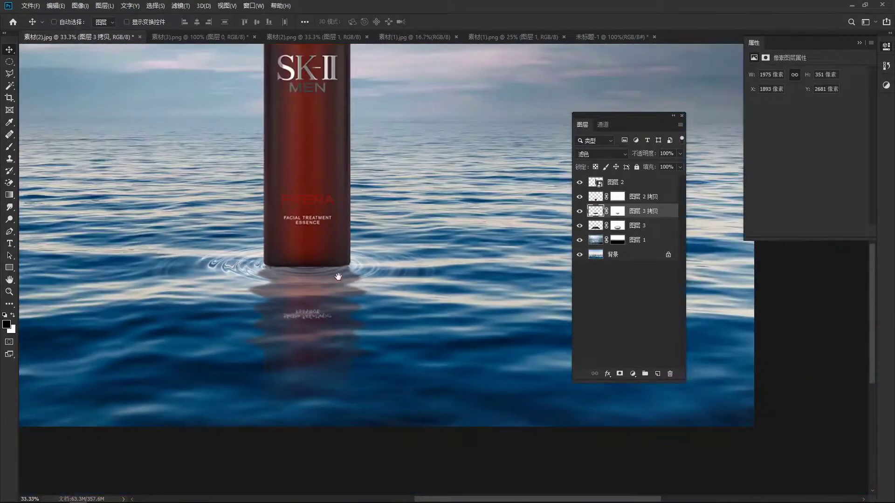
scroll(355, 277, down, 1)
drag(459, 275, 350, 313)
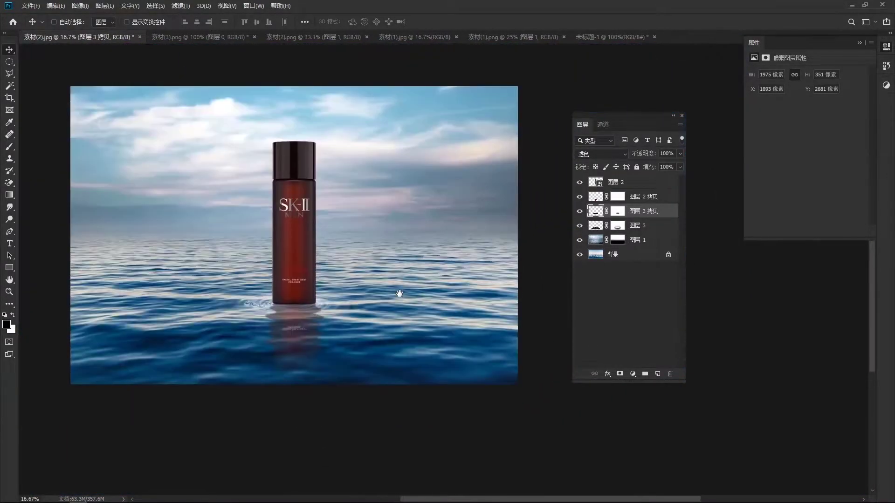
drag(401, 286, 395, 270)
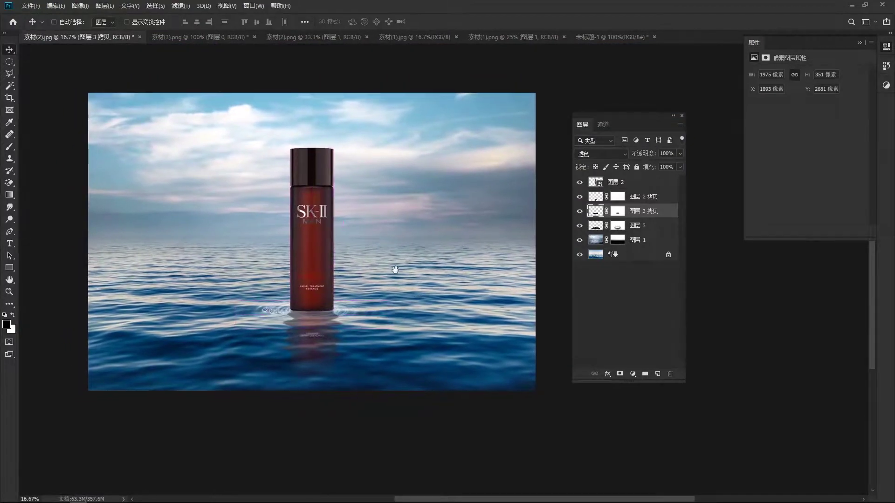
mouse_move(397, 310)
mouse_down()
mouse_move(370, 304)
mouse_move(394, 288)
mouse_up()
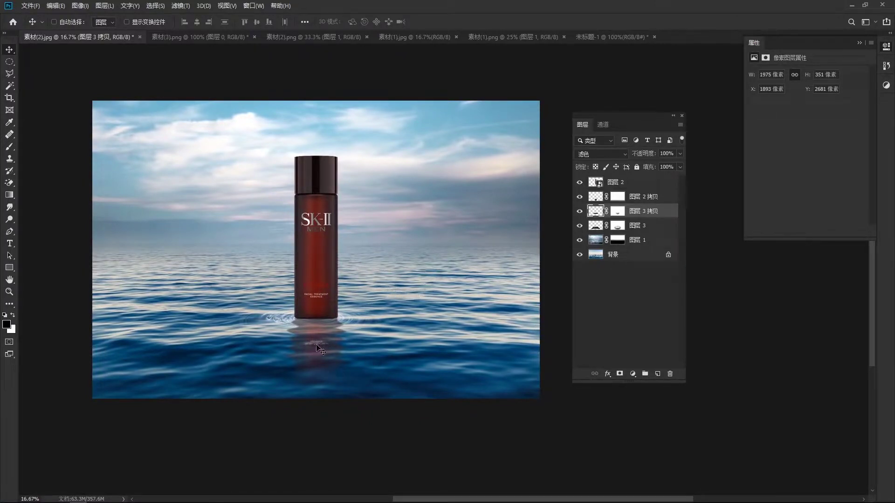
scroll(341, 357, up, 1)
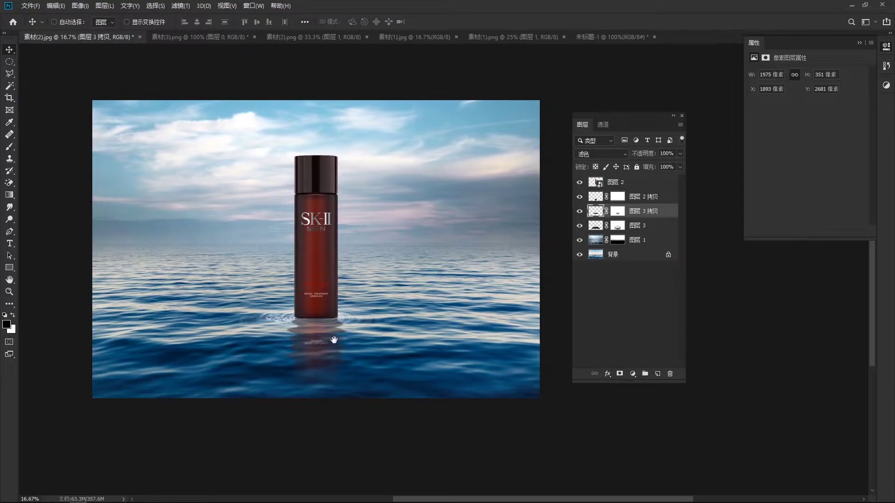
scroll(335, 366, up, 3)
scroll(289, 321, up, 2)
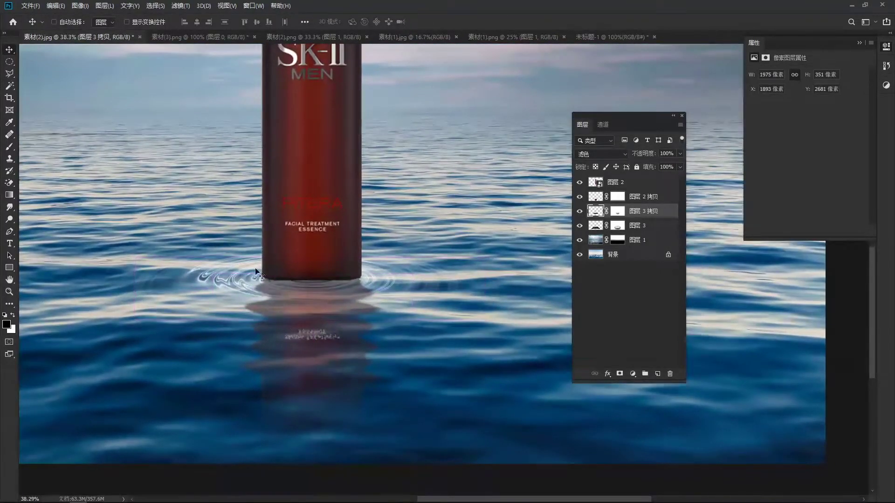
scroll(319, 229, down, 2)
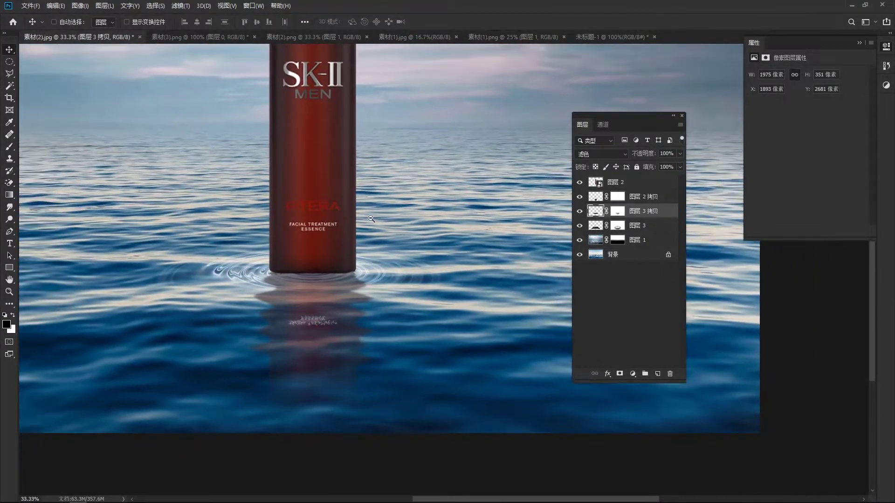
scroll(343, 256, down, 1)
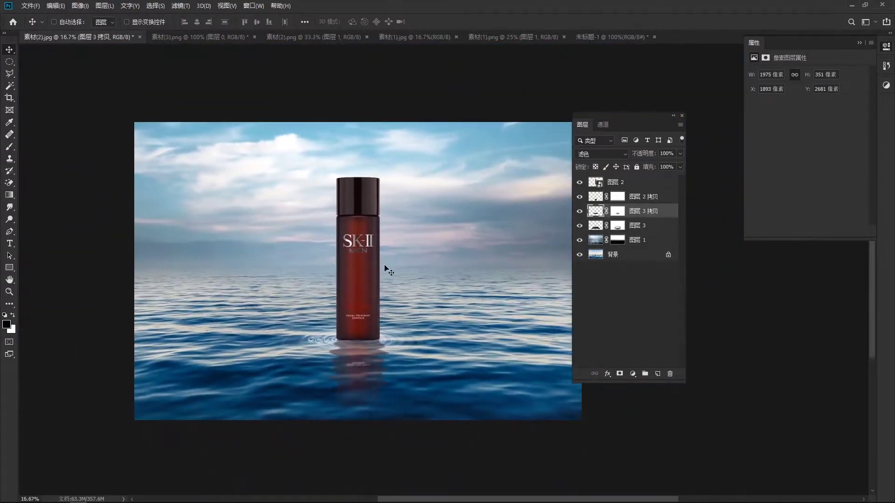